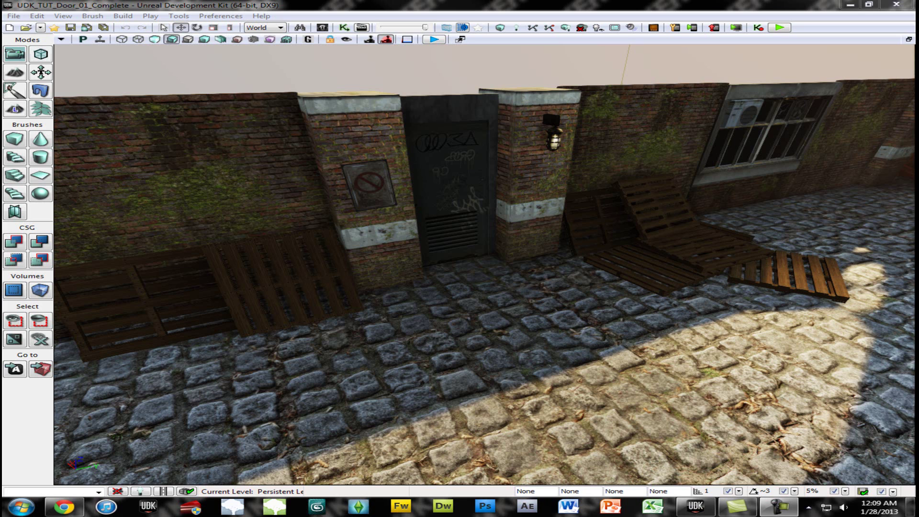
right_drag(573, 334, 556, 310)
drag(555, 310, 554, 323)
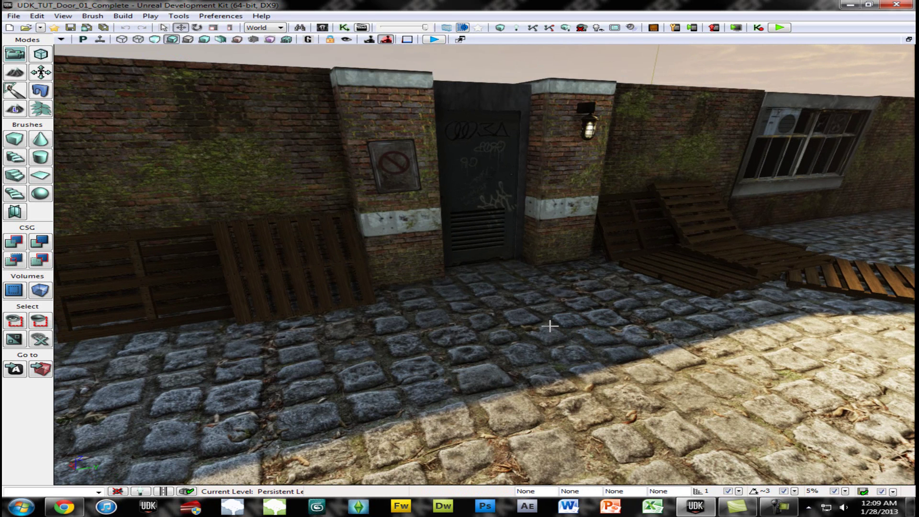
drag(459, 328, 459, 331)
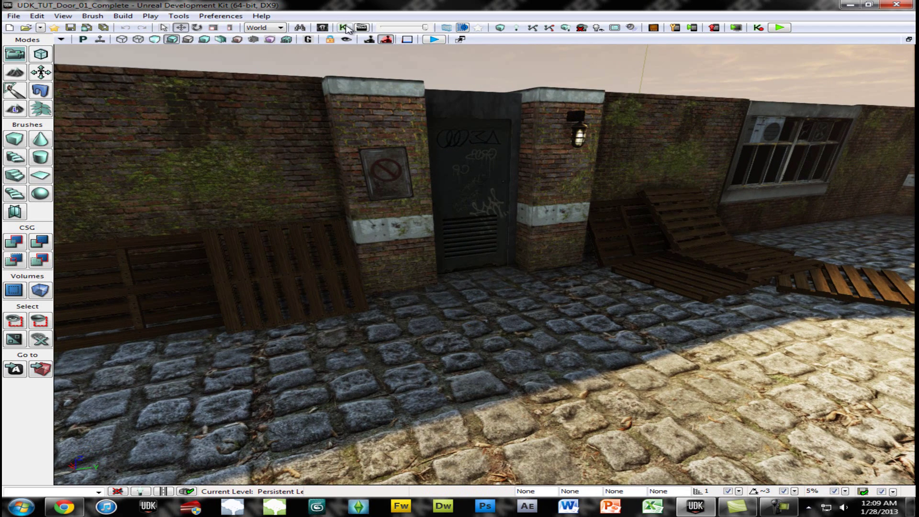
right_drag(382, 154, 478, 201)
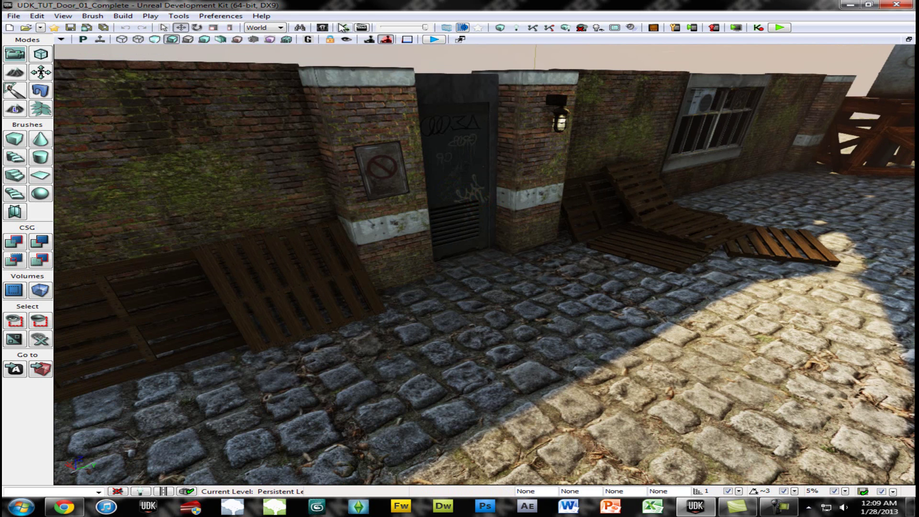
Open Kismet and add an Actor Factory Ex action node to the empty main sequence.
click(344, 27)
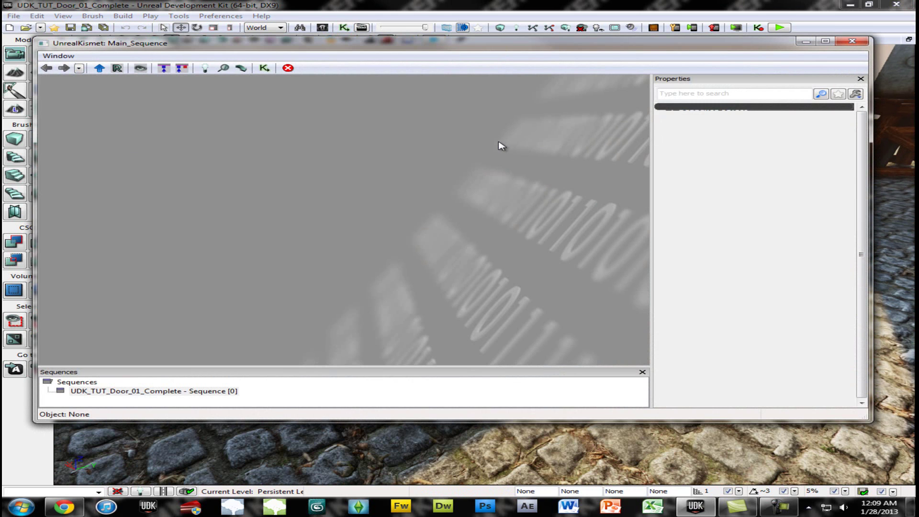
drag(622, 47, 658, 59)
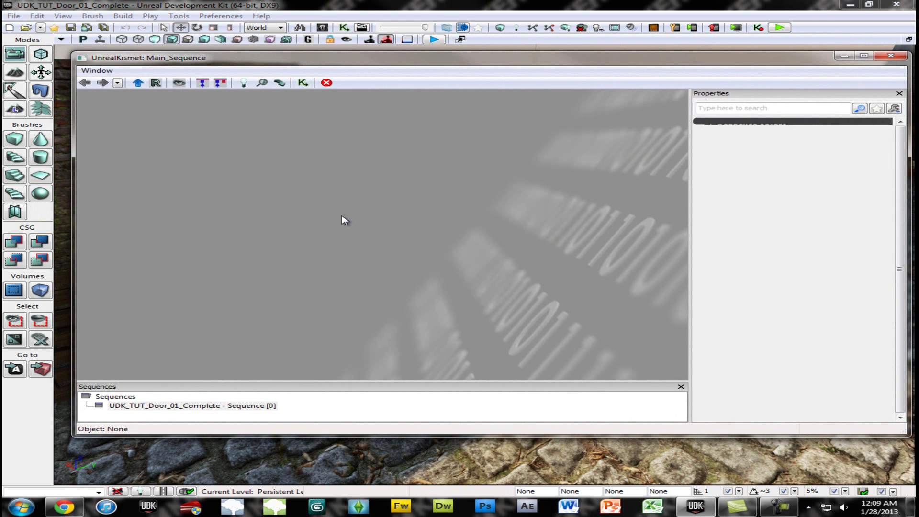
right_click(294, 184)
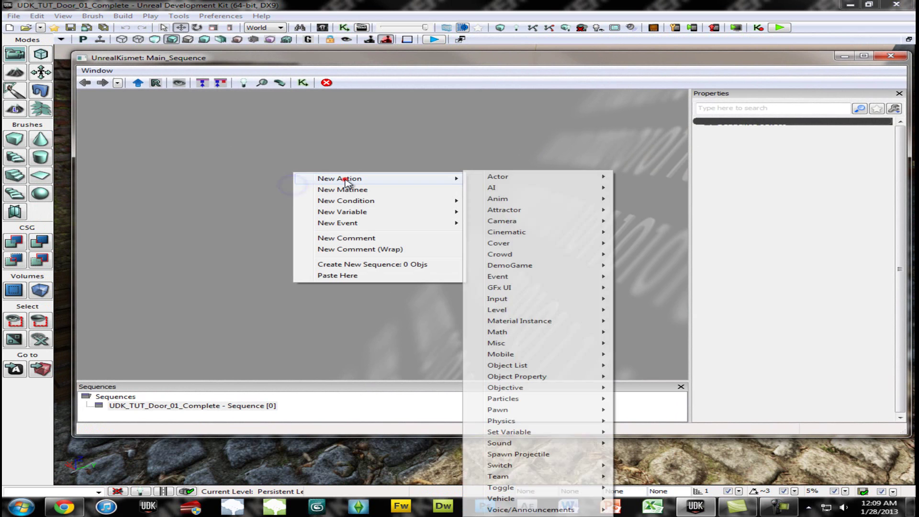
click(502, 179)
mouse_move(400, 181)
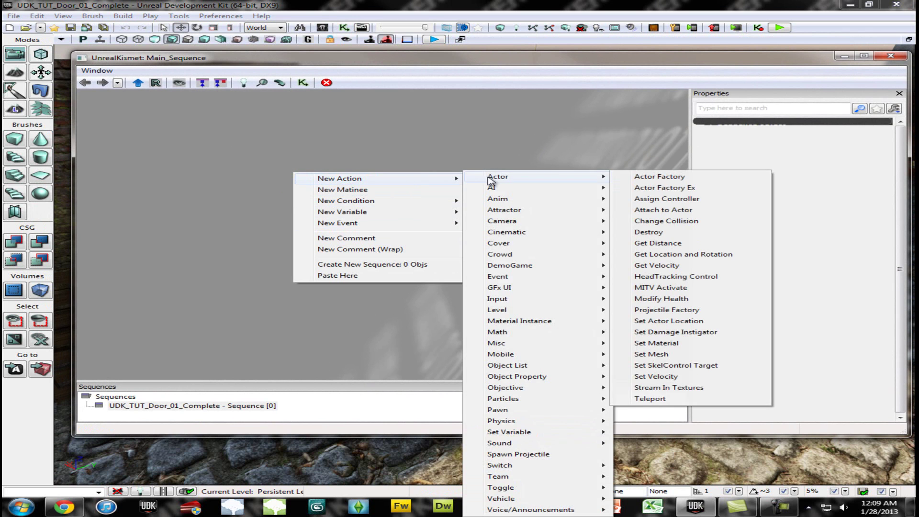
click(485, 180)
click(678, 192)
drag(293, 197, 213, 196)
drag(294, 204, 276, 219)
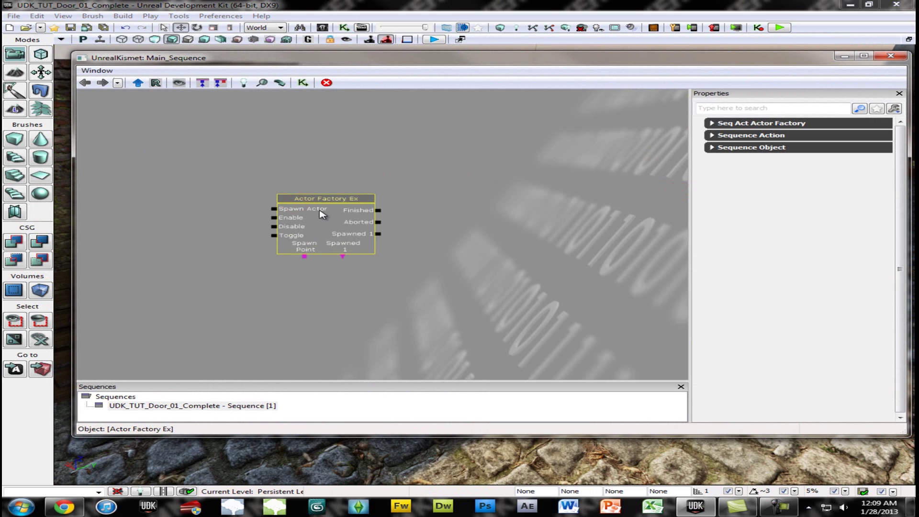
Delete the Actor Factory Ex node and close the Kismet editor.
key(Delete)
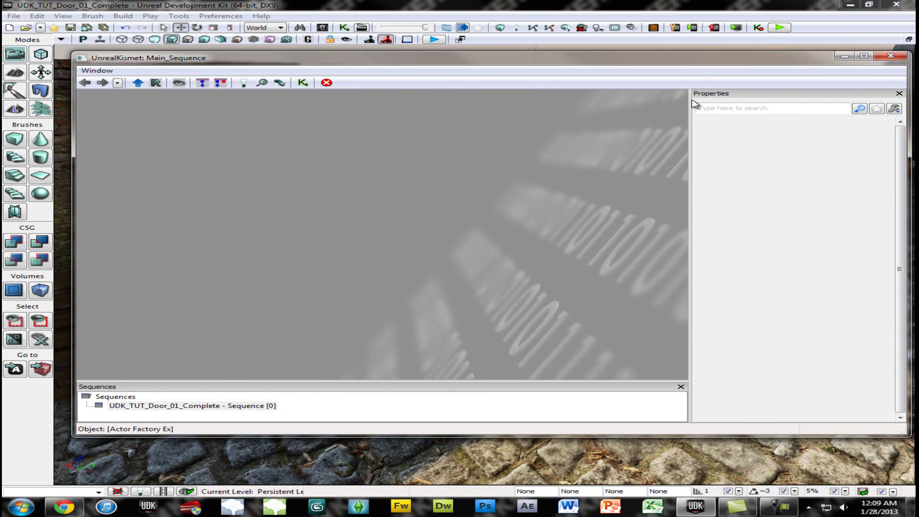
click(890, 56)
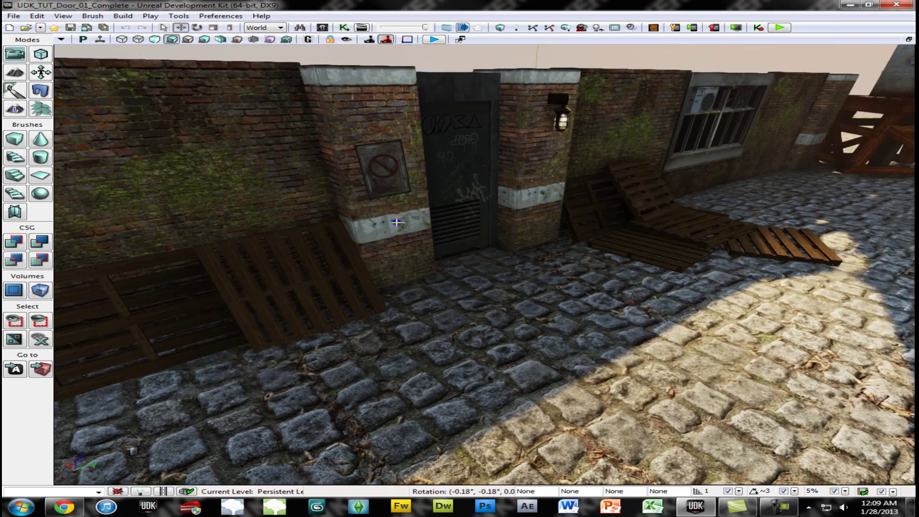
Select the graffiti-covered door between the two brick pillars.
right_drag(396, 222, 392, 226)
drag(392, 226, 457, 291)
right_drag(458, 291, 363, 283)
drag(359, 282, 451, 290)
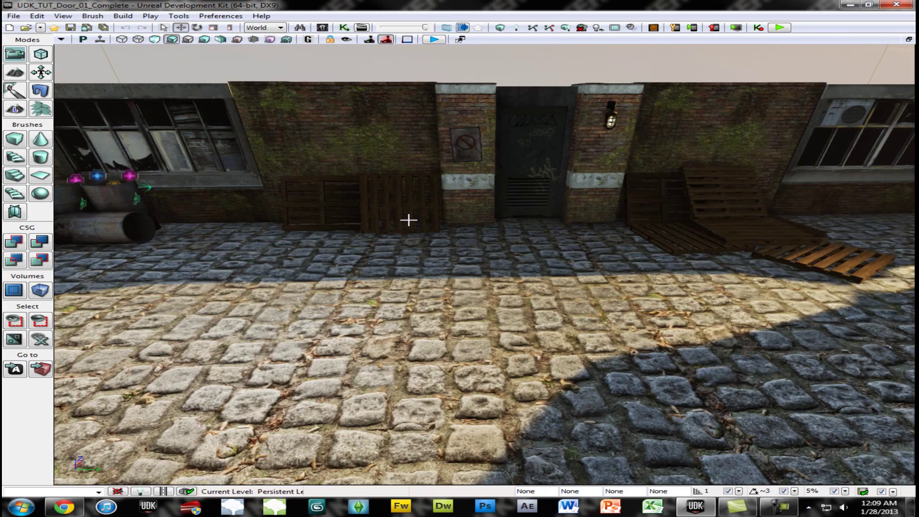
drag(408, 220, 422, 193)
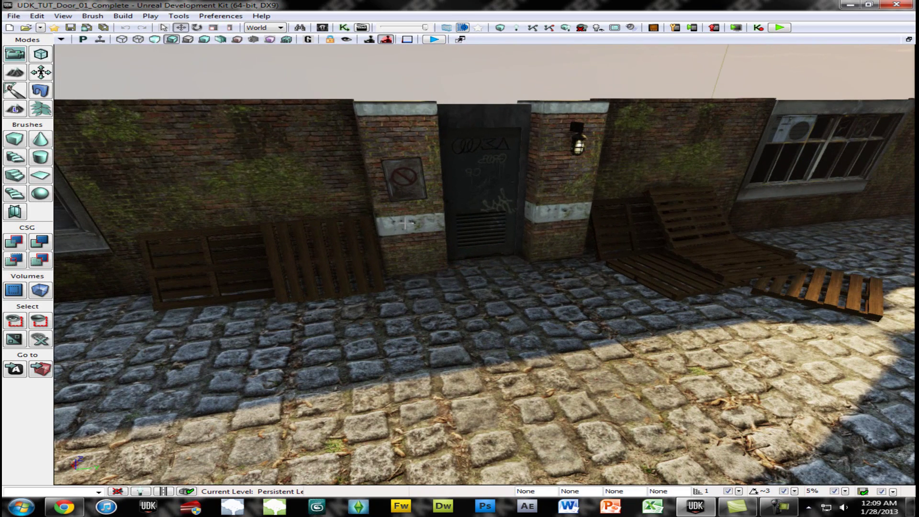
right_drag(406, 240, 406, 241)
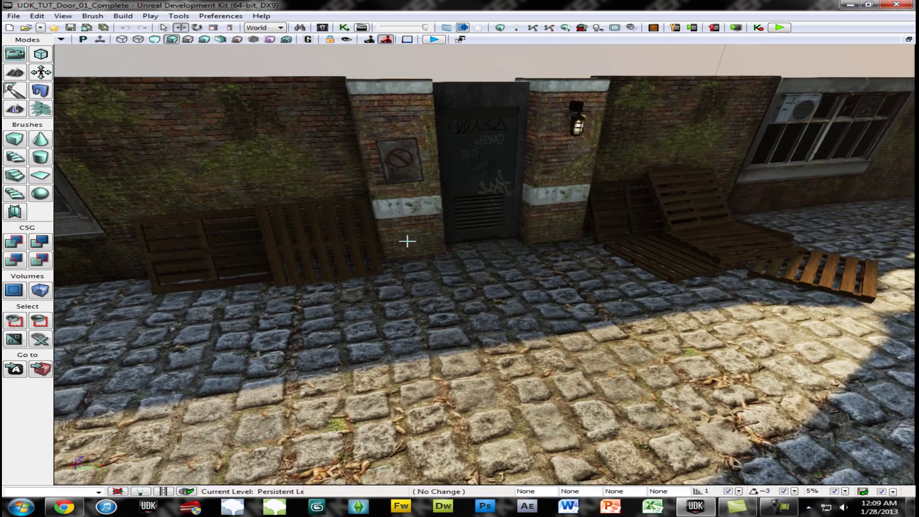
drag(406, 241, 518, 217)
click(518, 217)
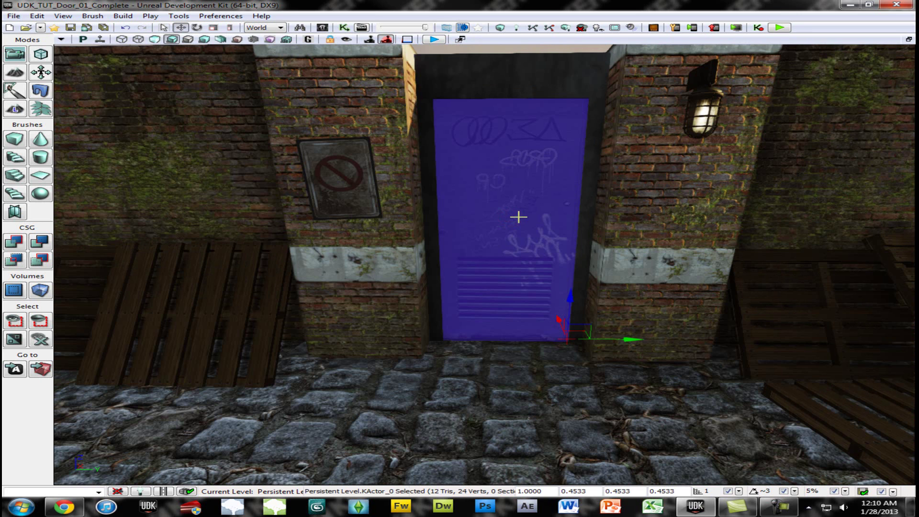
right_drag(380, 253, 382, 254)
click(363, 224)
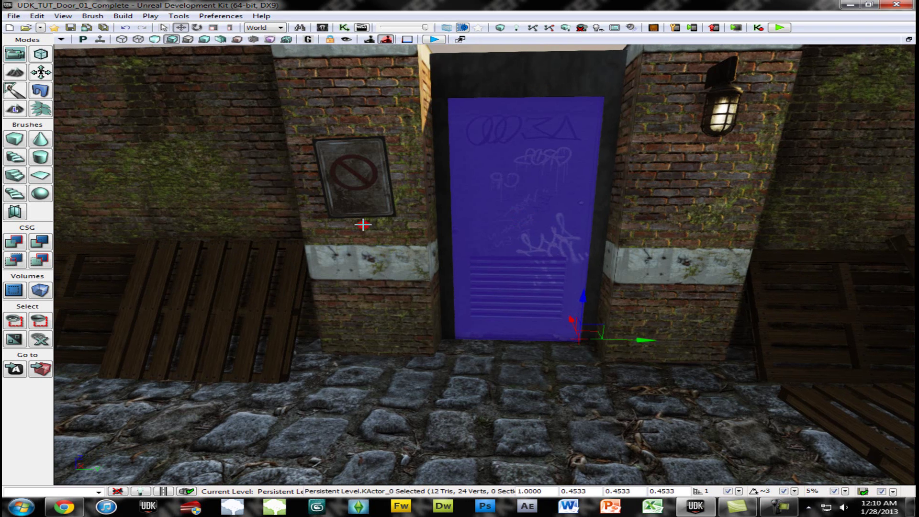
click(621, 225)
right_click(551, 225)
click(437, 360)
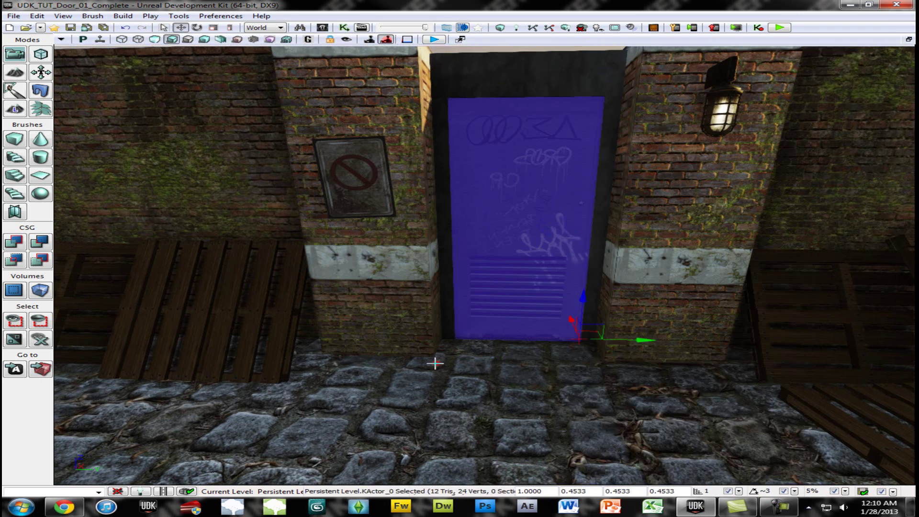
click(437, 361)
click(487, 254)
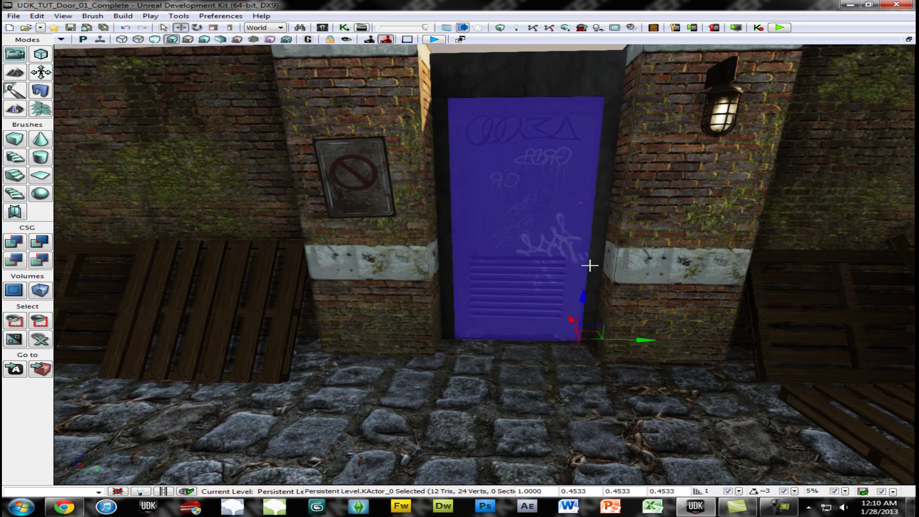
scroll(582, 264, down, 4)
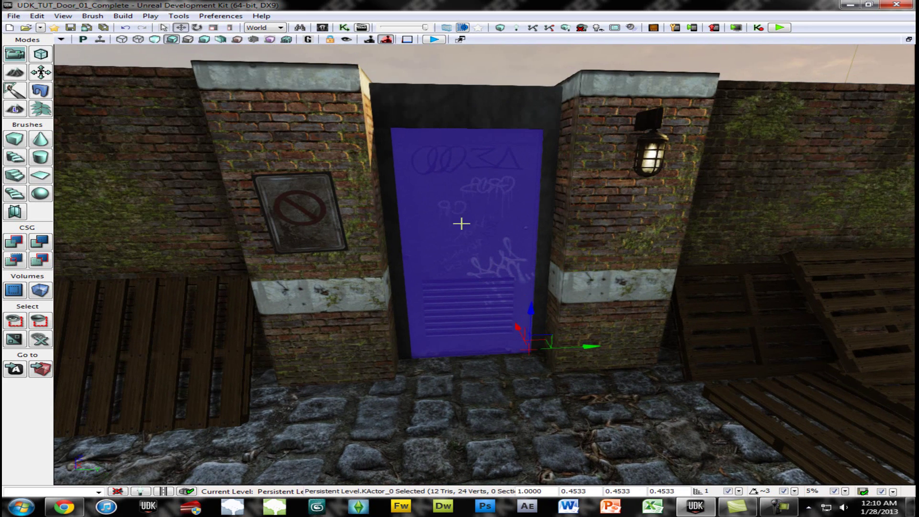
right_click(470, 261)
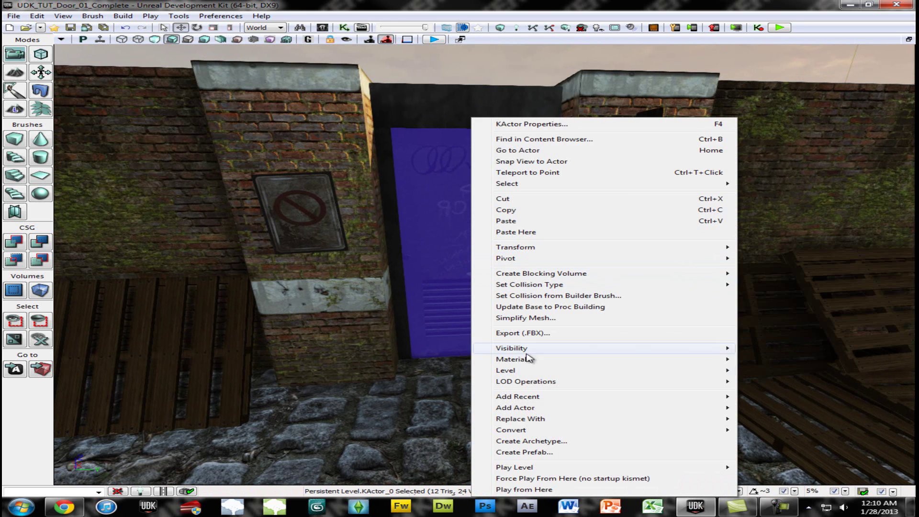
mouse_move(507, 408)
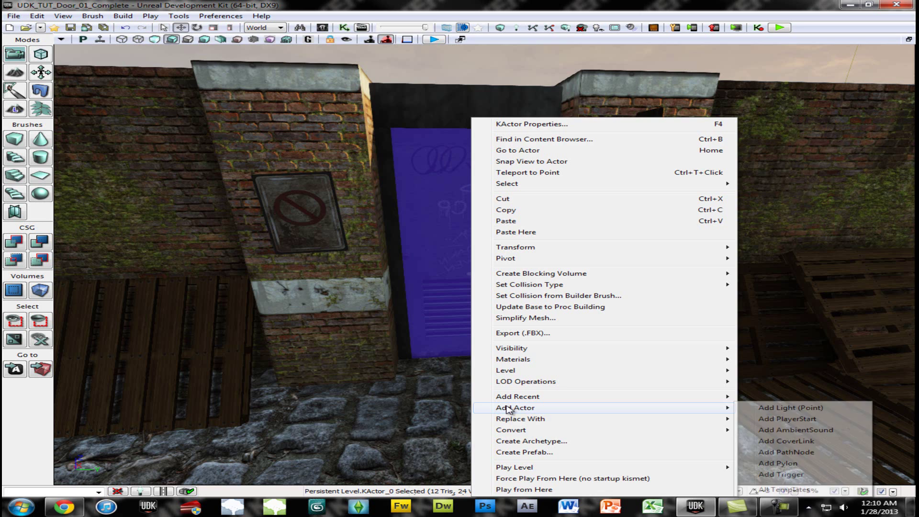
Open the door actor's properties and examine its Movement settings.
double_click(454, 210)
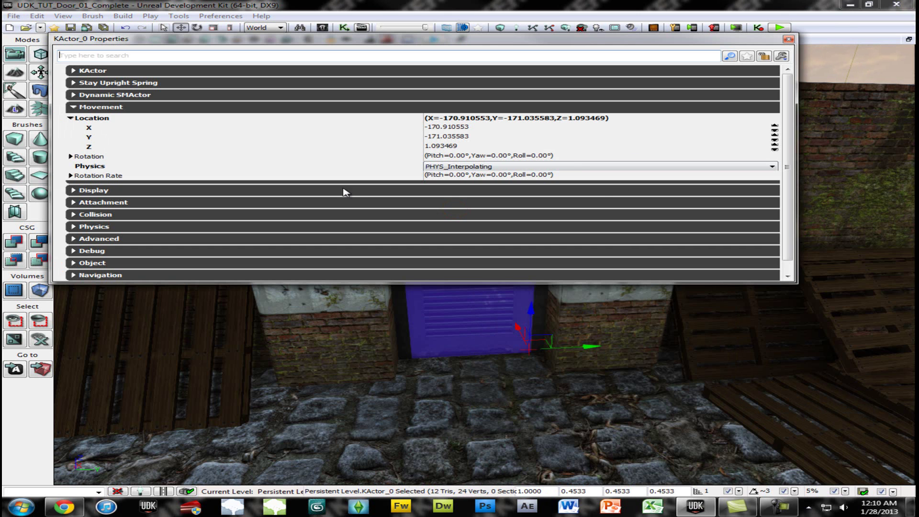
click(75, 108)
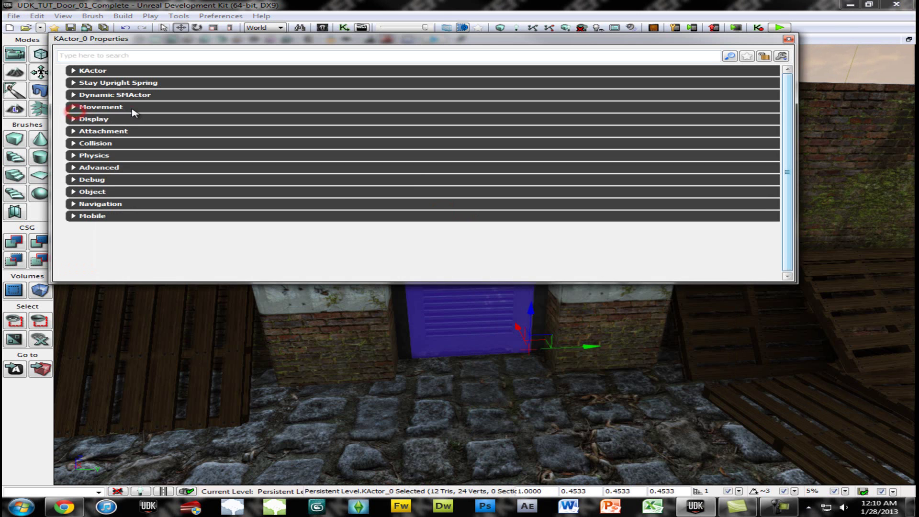
click(132, 109)
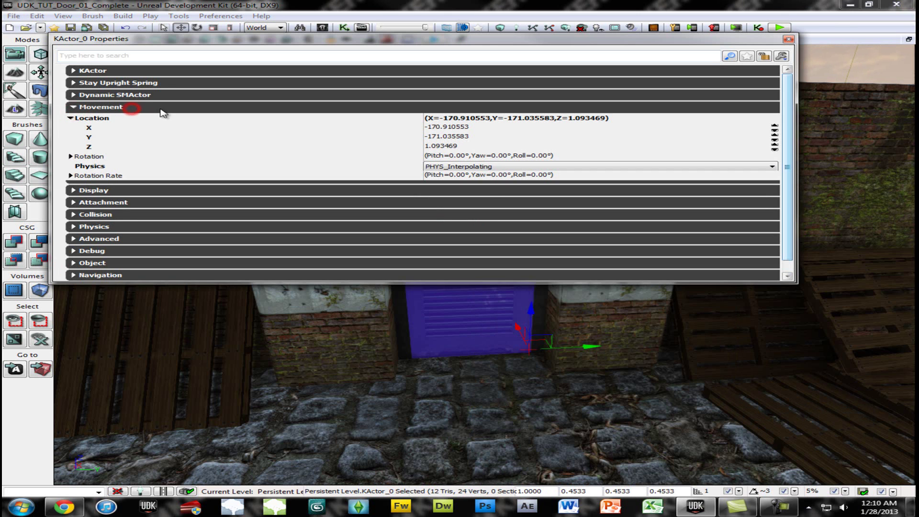
Switch the door's Movement Physics to PHYS_None and back to PHYS_Interpolating, closing its properties.
click(492, 168)
click(497, 174)
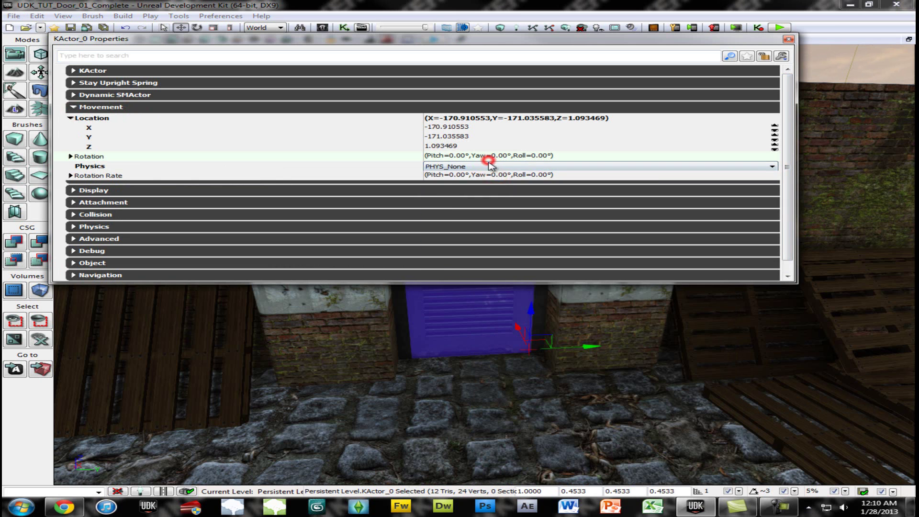
click(488, 165)
click(519, 221)
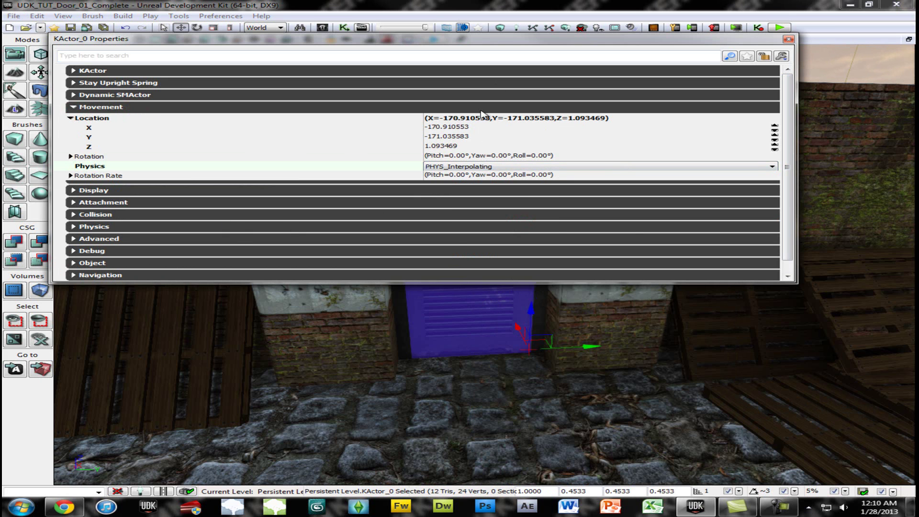
click(788, 40)
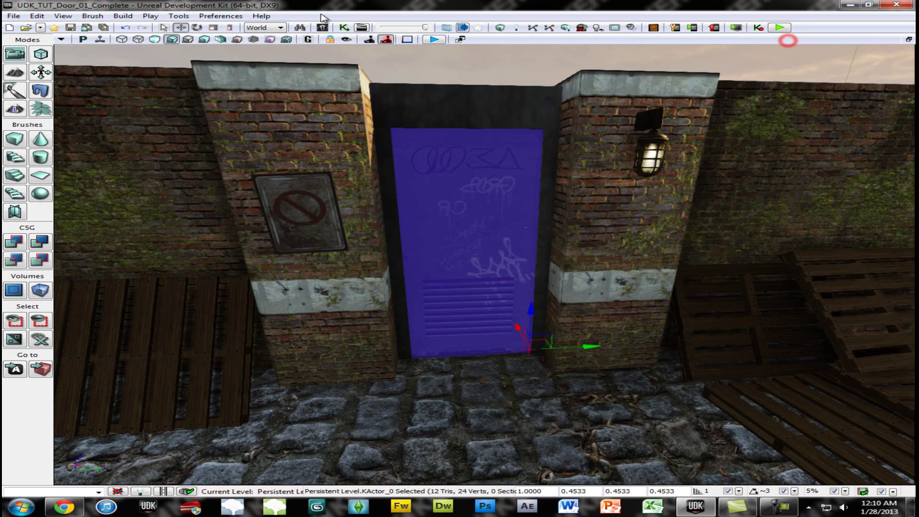
Open Kismet with the door still selected and add a new Matinee node to the sequence.
click(344, 27)
right_click(217, 191)
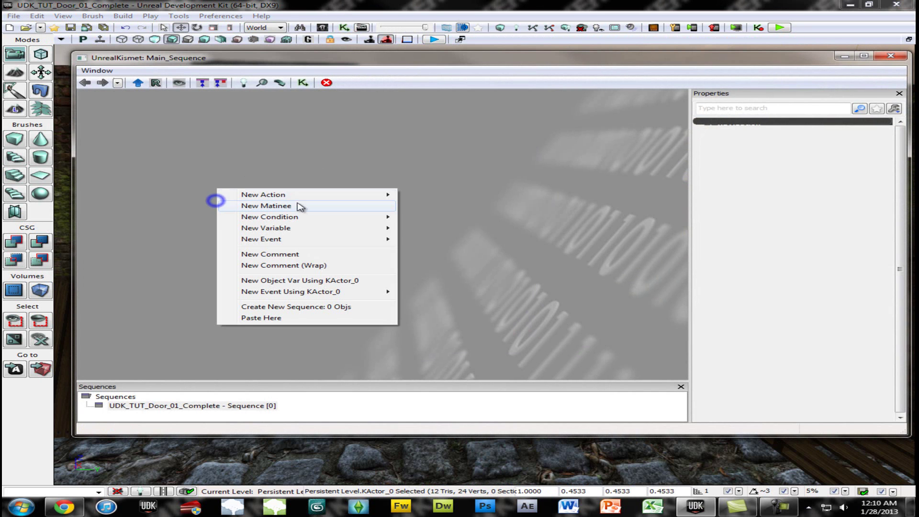
click(273, 209)
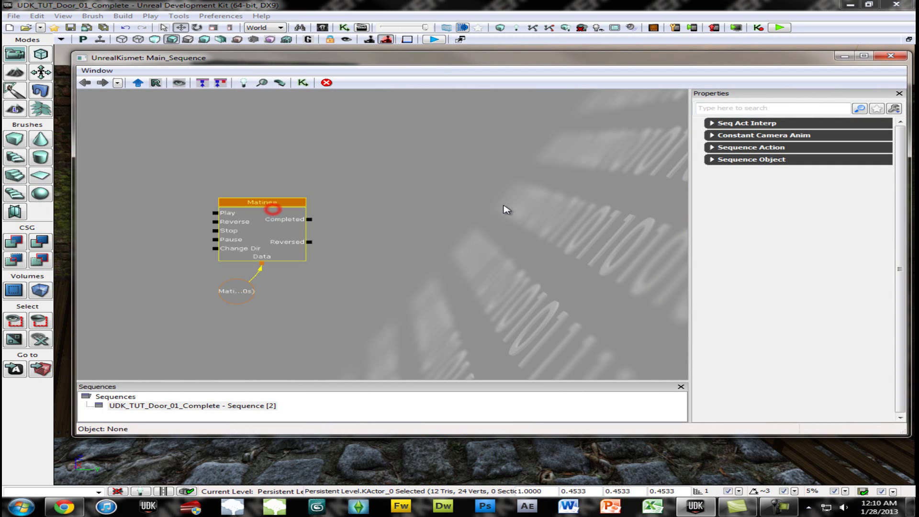
mouse_move(264, 216)
mouse_down()
mouse_move(313, 209)
mouse_move(257, 209)
mouse_move(264, 213)
mouse_up()
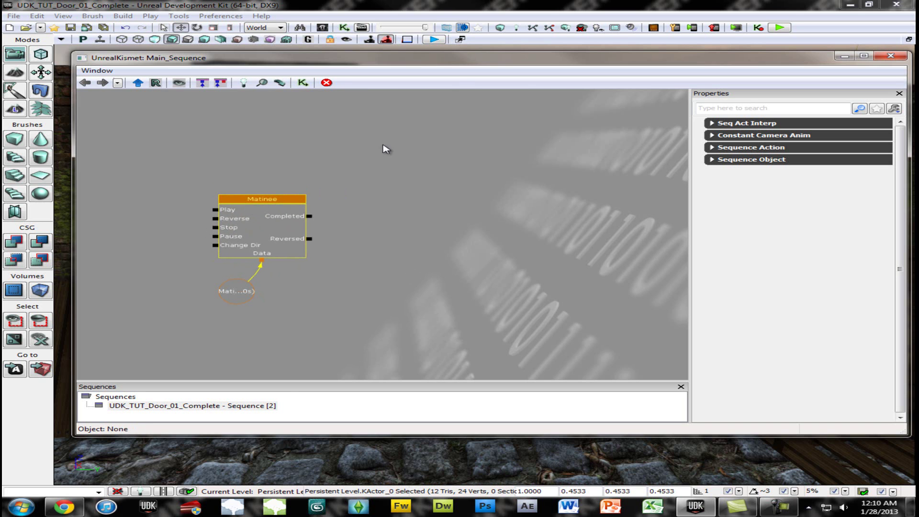
Open the Matinee node in its timeline editor and arrange the Kismet and Matinee windows.
drag(450, 62, 491, 81)
click(278, 238)
double_click(279, 239)
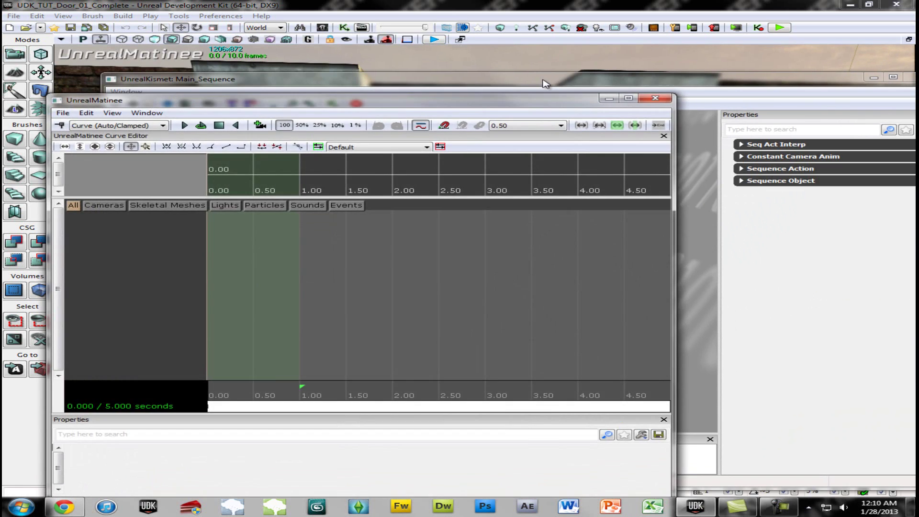
drag(545, 83, 514, 71)
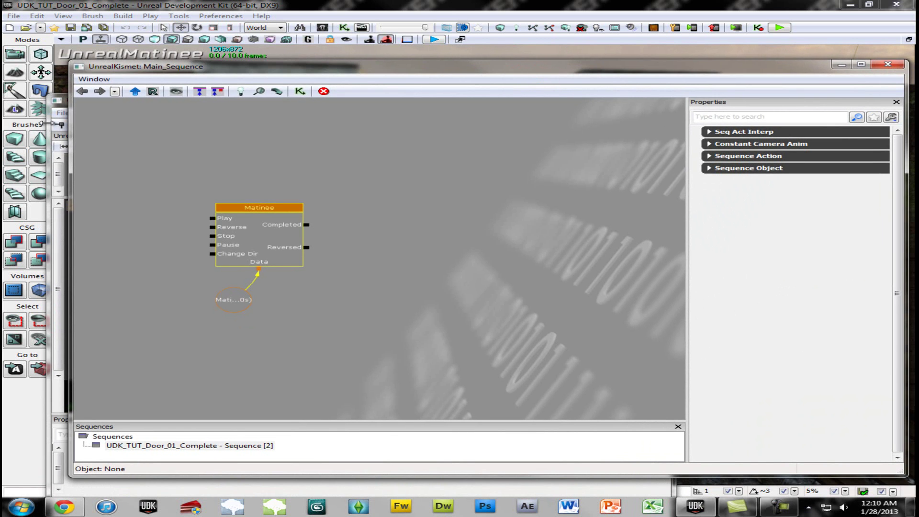
click(60, 102)
drag(319, 101, 358, 92)
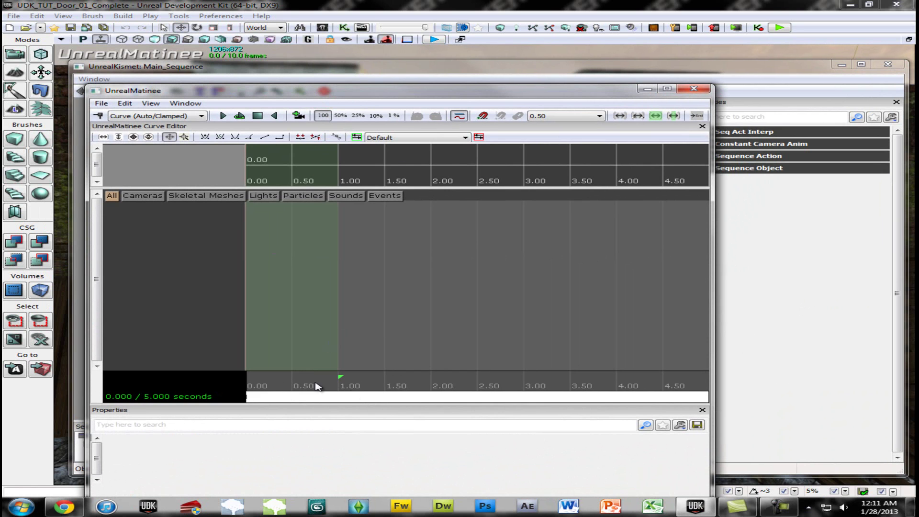
drag(373, 398, 295, 401)
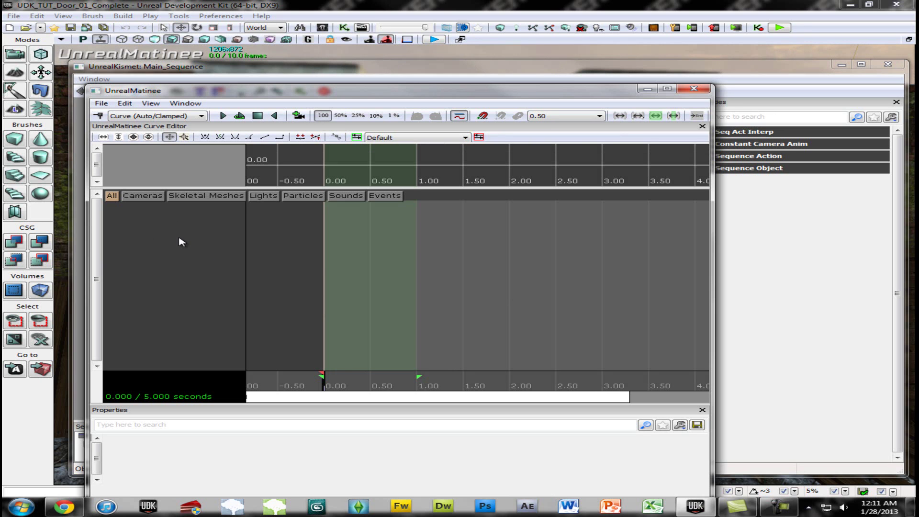
right_click(164, 226)
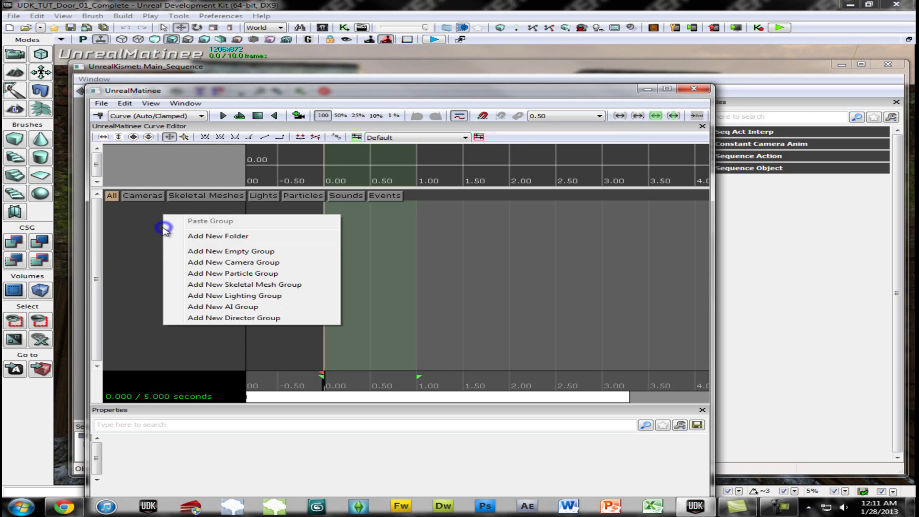
click(133, 226)
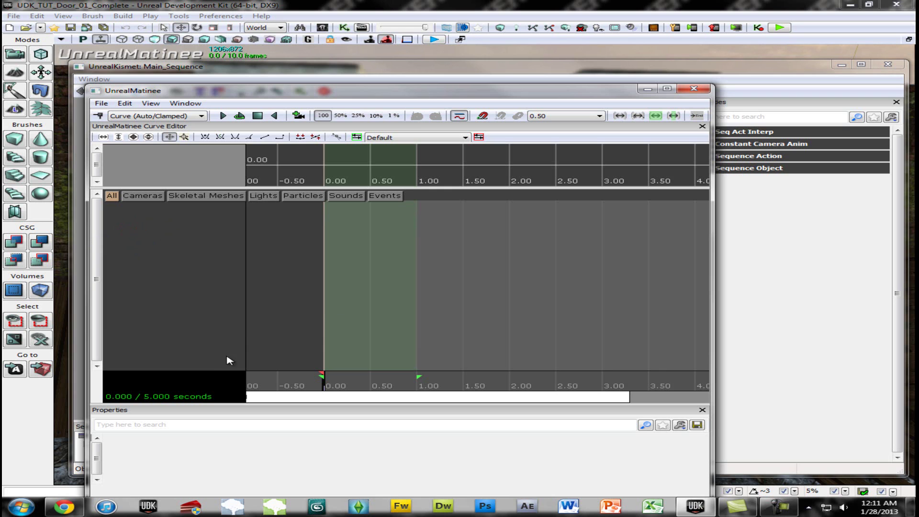
Add a new empty group named door_1 to the Matinee and give it a Movement track.
right_click(146, 233)
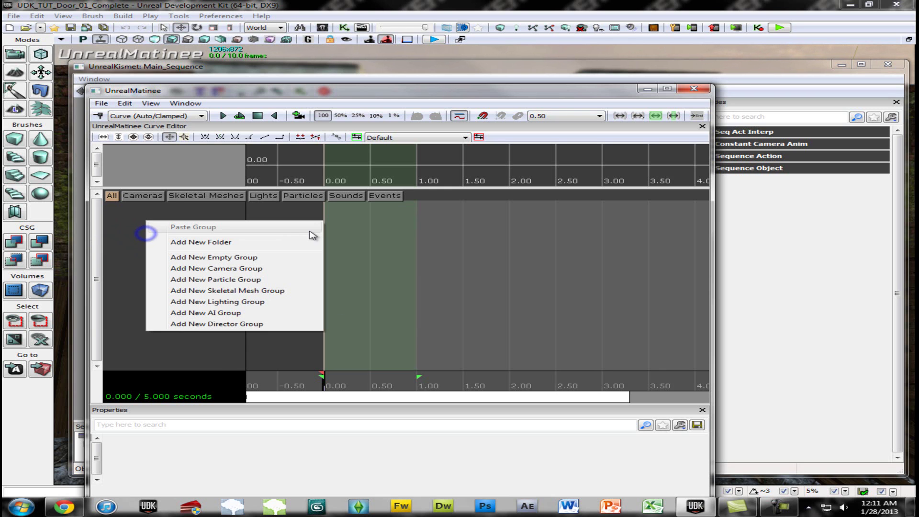
click(248, 257)
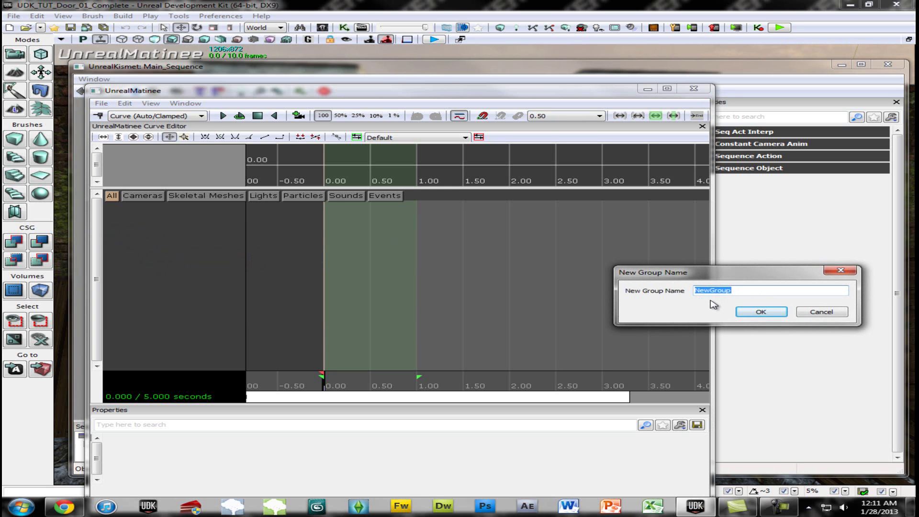
text(])
key(Return)
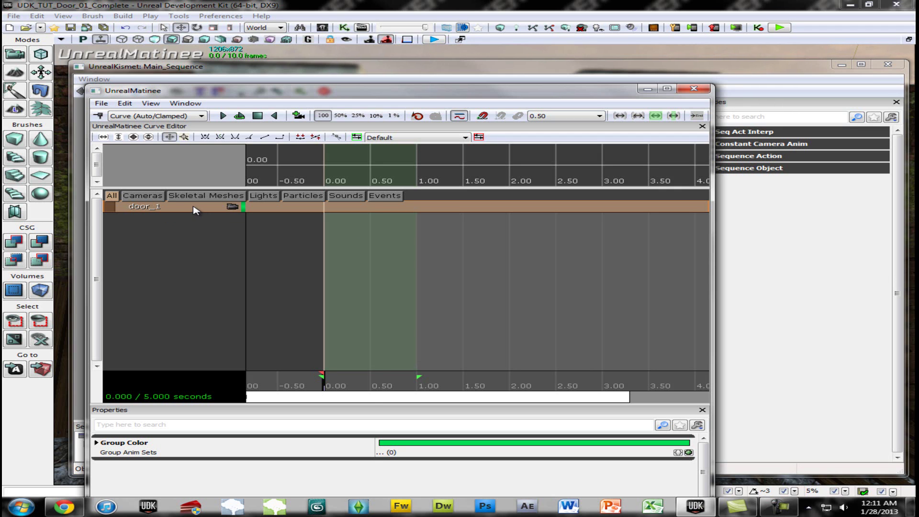
right_click(168, 207)
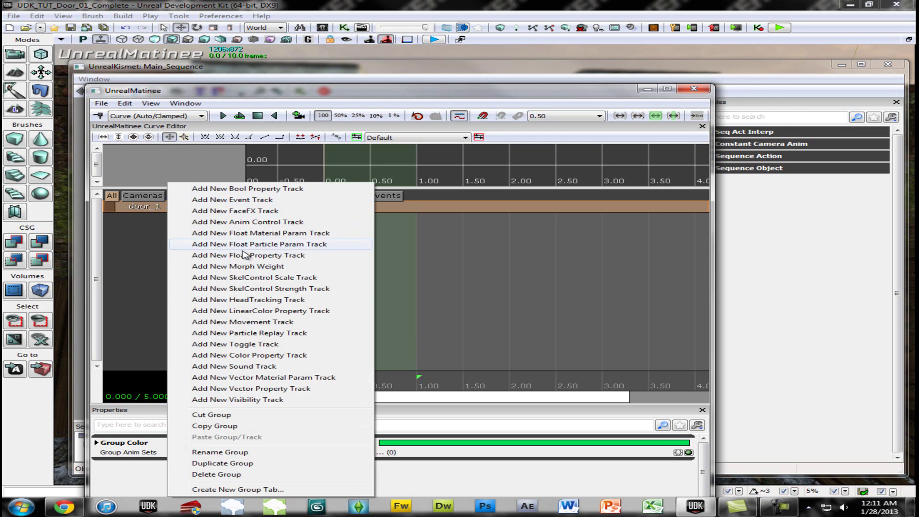
click(263, 322)
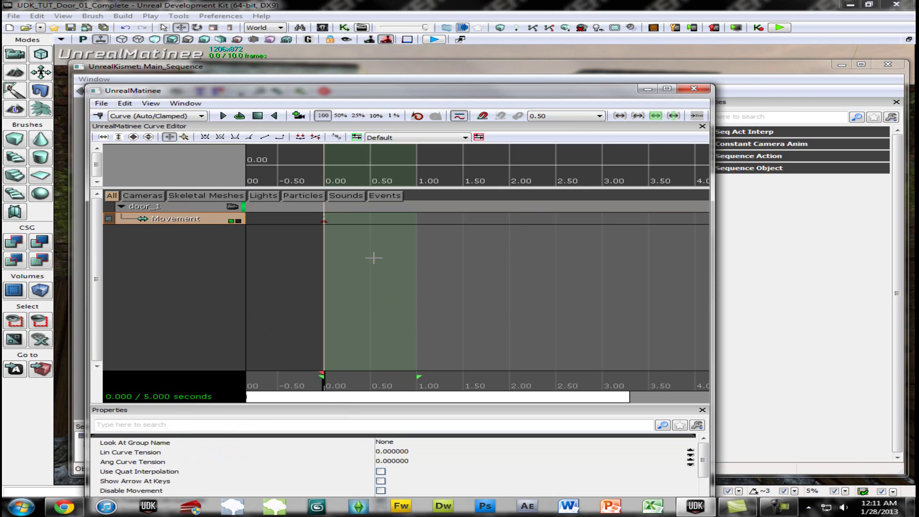
Add a key to the Movement track at 1.00 second on the Matinee timeline.
click(324, 221)
drag(328, 385, 419, 391)
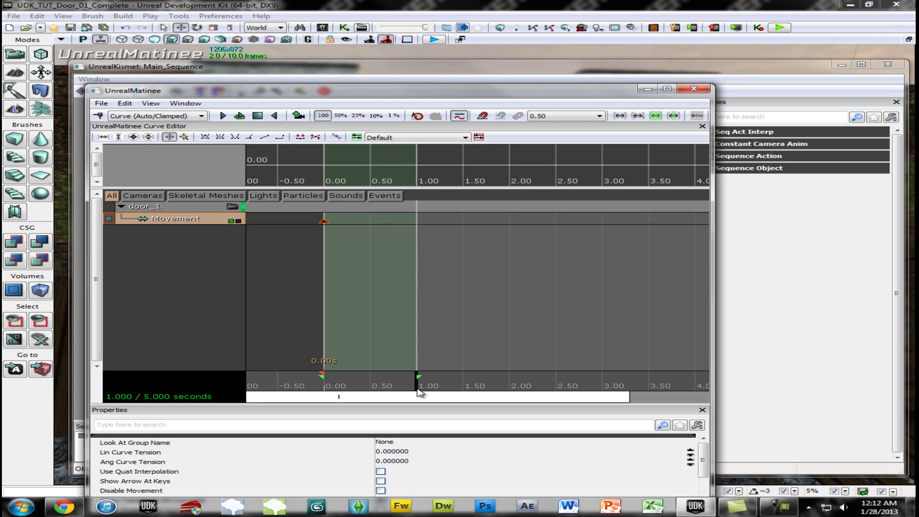
click(534, 356)
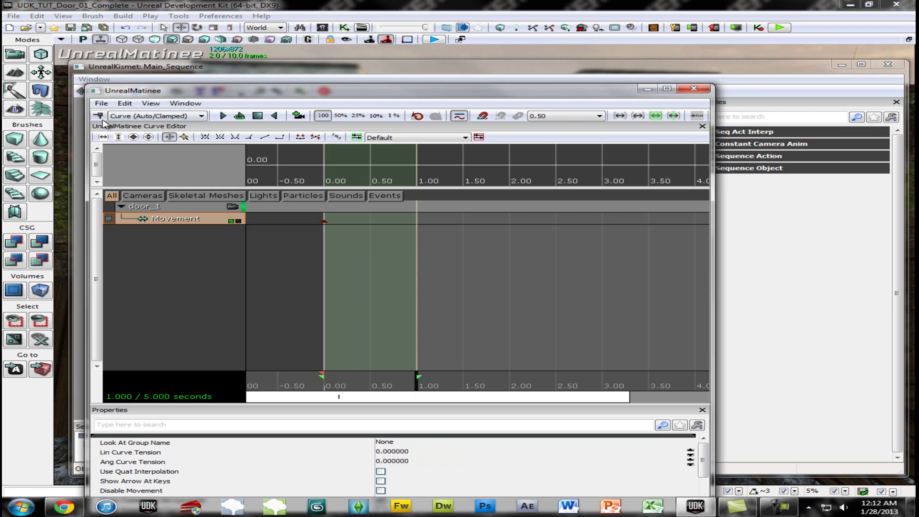
click(99, 116)
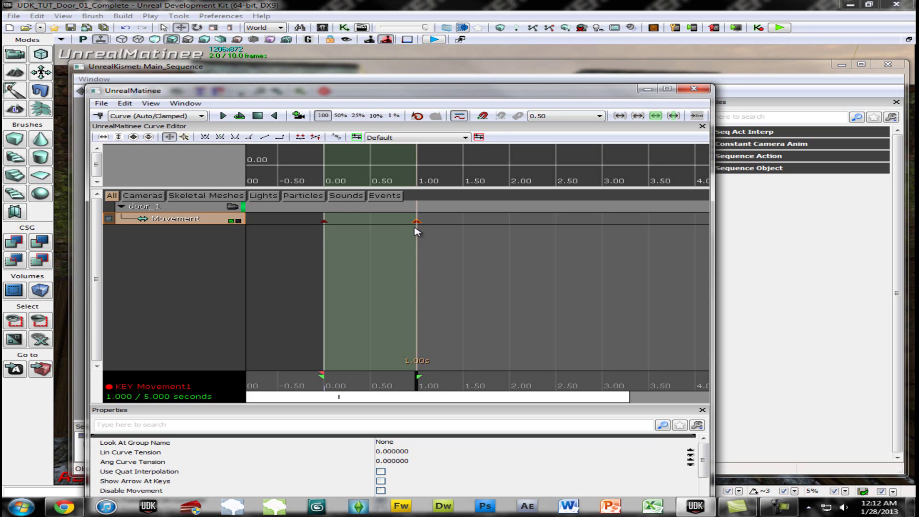
Rotate the door open about its vertical hinge axis in the viewport for the 1.00 second movement key.
drag(508, 92, 434, 349)
click(843, 65)
click(465, 265)
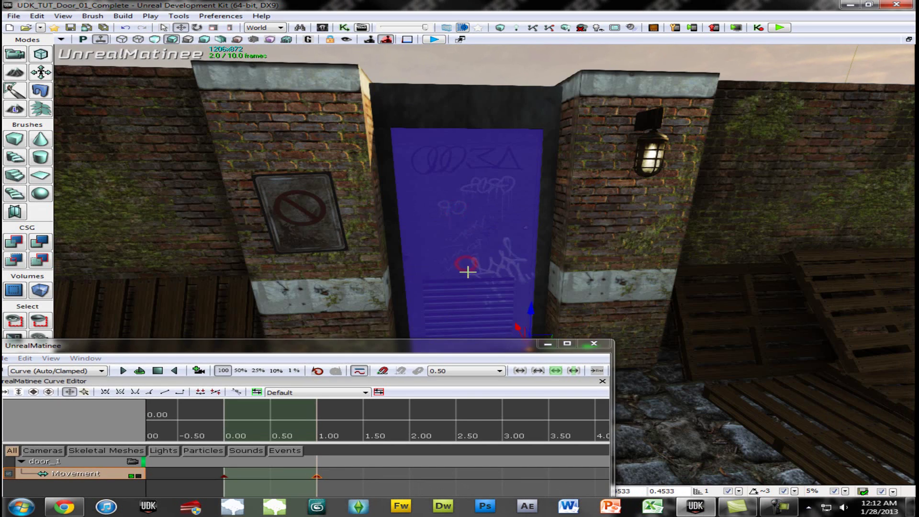
right_drag(473, 281, 464, 280)
key(space)
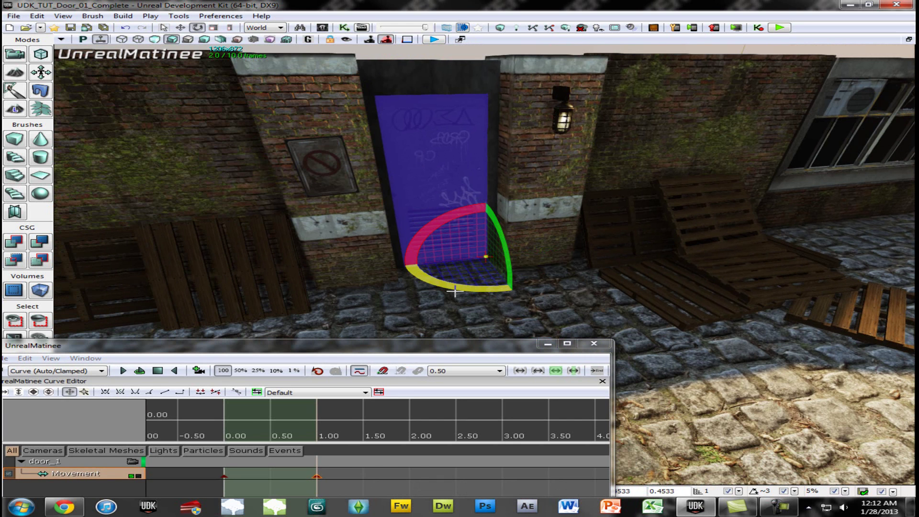
drag(488, 291, 627, 300)
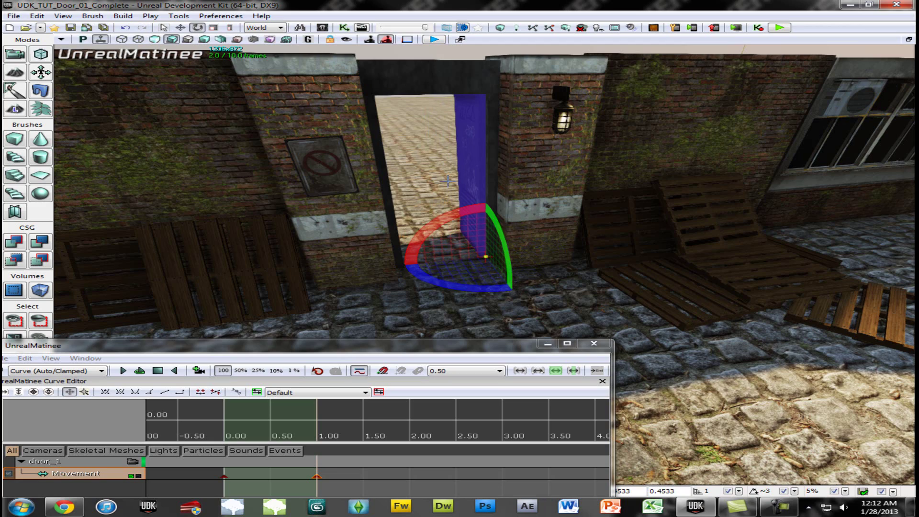
mouse_move(510, 229)
right_down()
mouse_move(469, 230)
mouse_move(541, 234)
mouse_move(523, 236)
right_up()
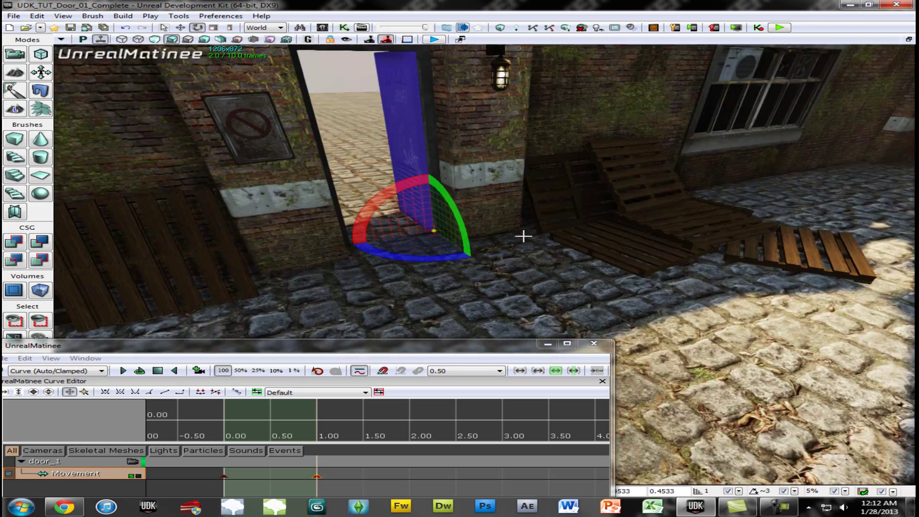
drag(523, 236, 501, 250)
right_drag(440, 249, 369, 321)
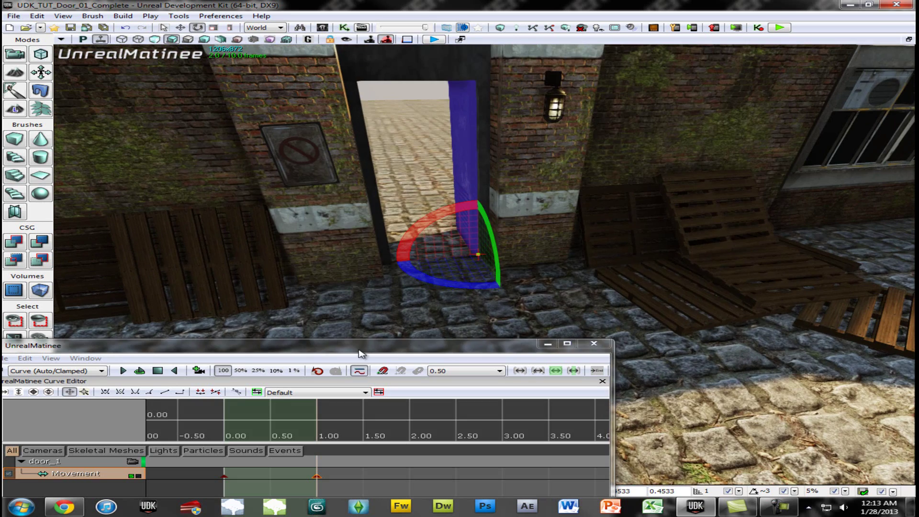
Scrub the Matinee timeline from 1.00 second back to 0.00 to preview the door's swing.
drag(359, 349, 557, 183)
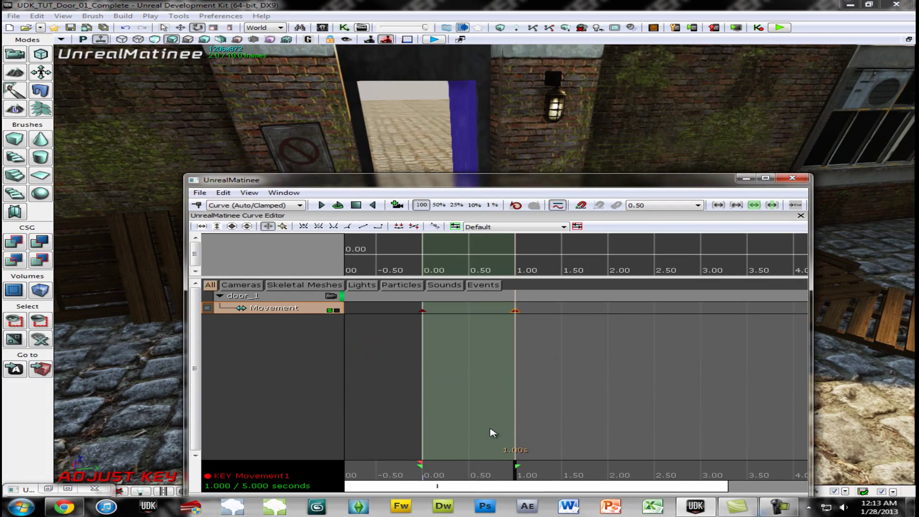
drag(511, 479, 356, 485)
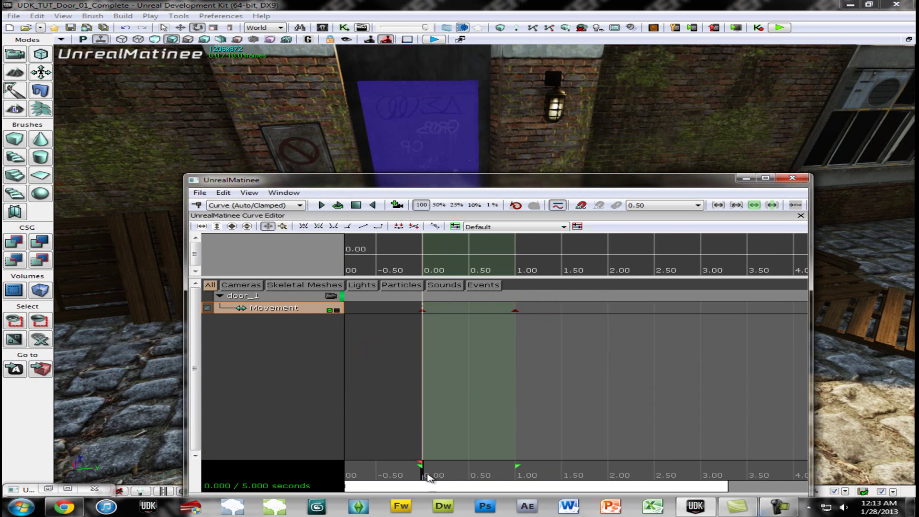
drag(428, 477, 328, 472)
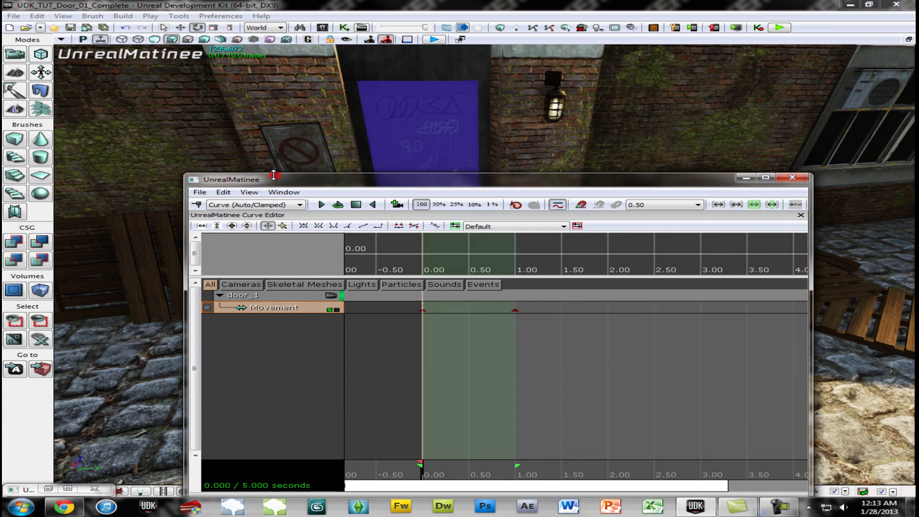
Close the Matinee editor and bring up Kismet, placing its window beside the door in the viewport.
drag(274, 175, 208, 113)
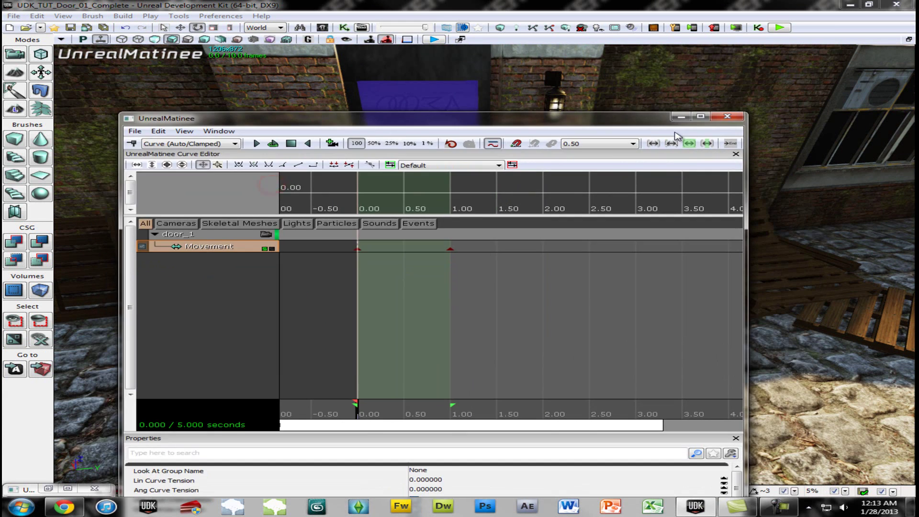
click(726, 116)
click(322, 28)
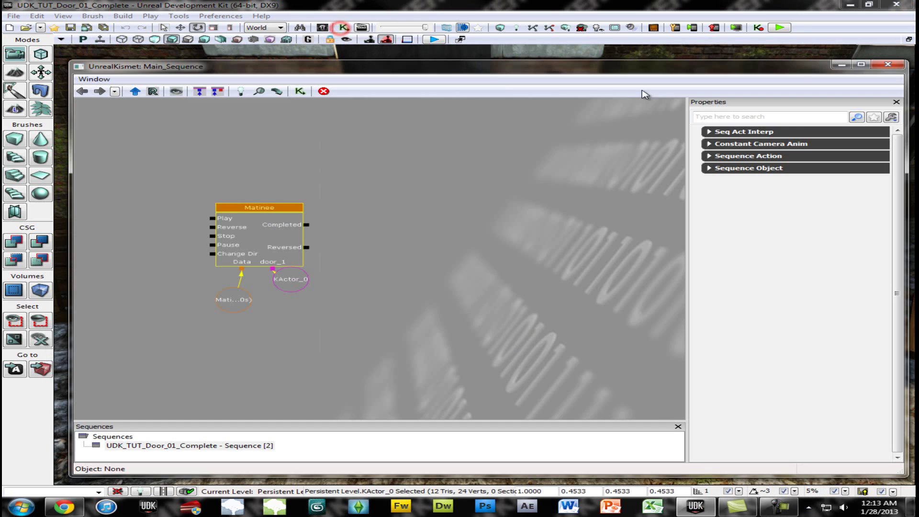
drag(578, 115, 606, 118)
click(358, 273)
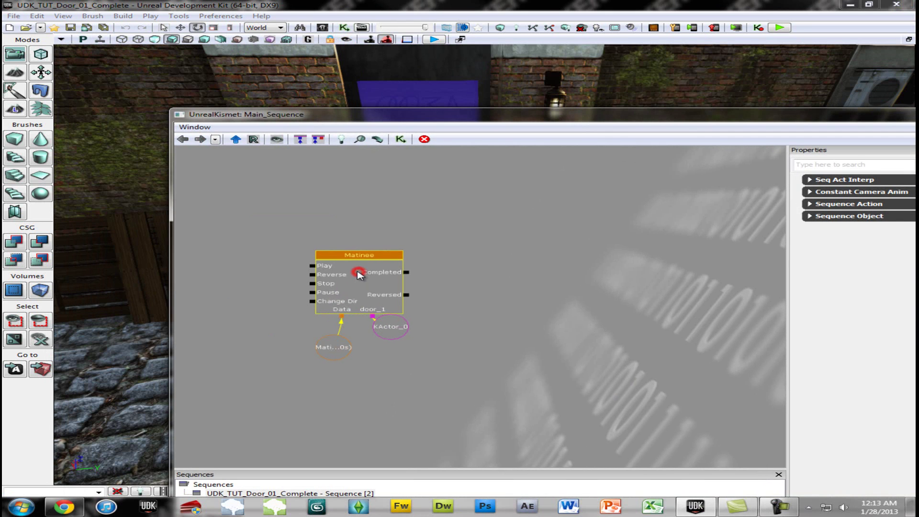
drag(486, 114, 841, 103)
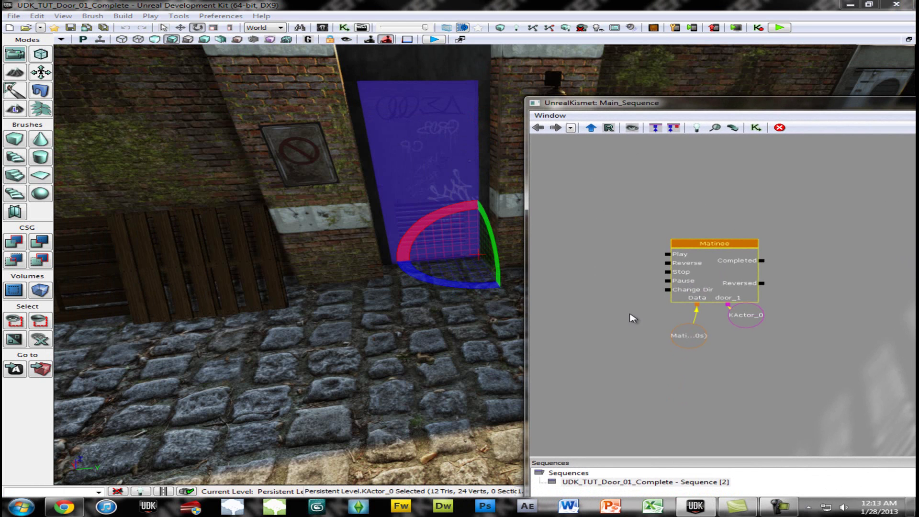
Add a Trigger actor on the cobblestone floor in front of the door.
click(390, 204)
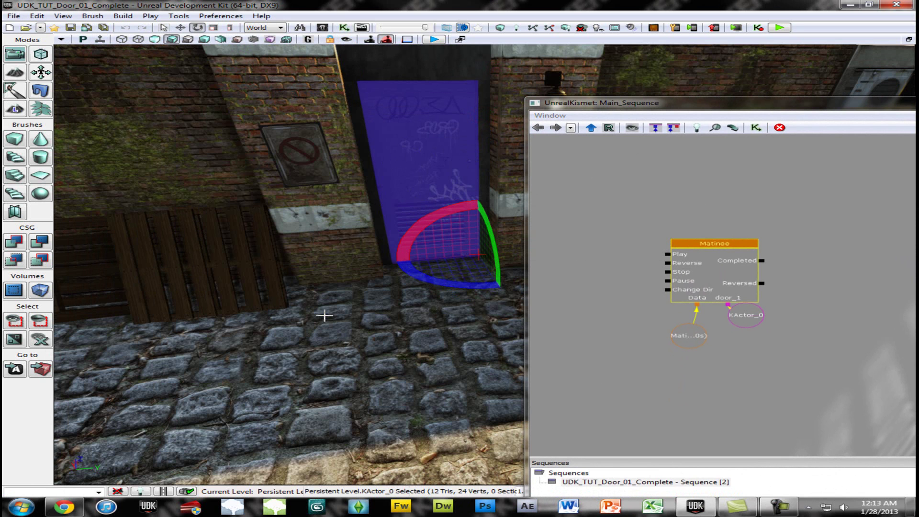
right_drag(324, 314, 325, 314)
drag(325, 314, 346, 323)
click(376, 292)
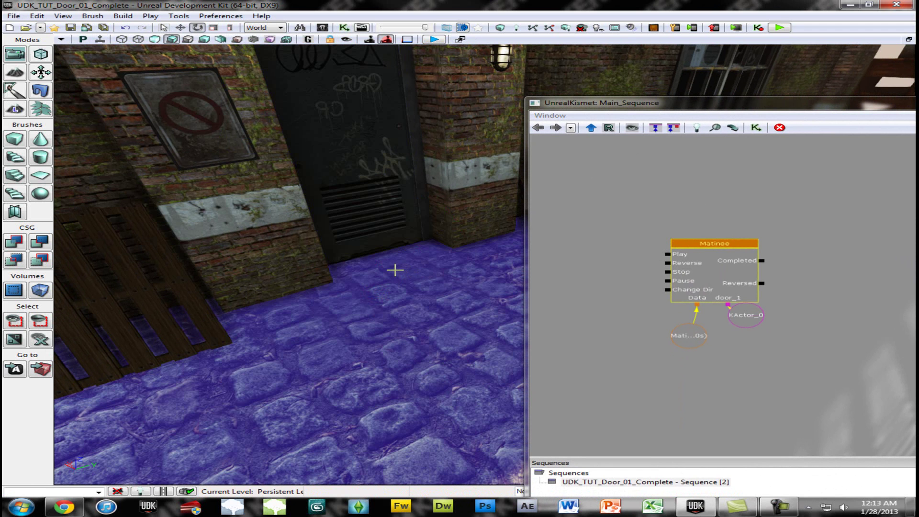
right_click(404, 277)
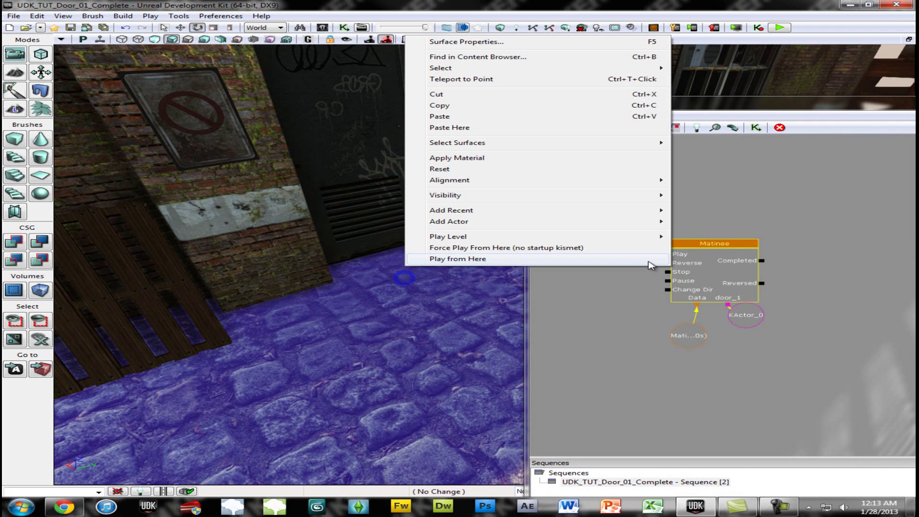
mouse_move(433, 222)
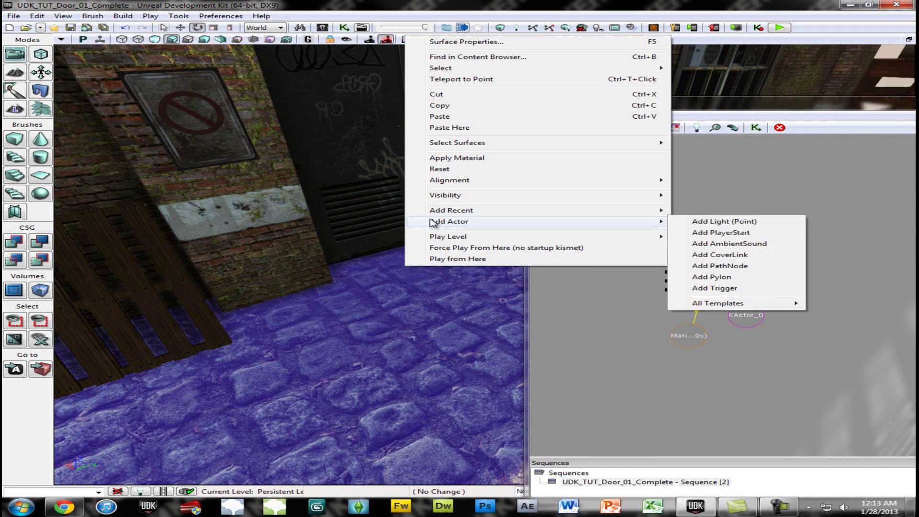
click(748, 288)
Move the trigger along the ground so that it sits directly in front of the door.
mouse_move(412, 284)
right_down()
mouse_move(374, 295)
mouse_move(410, 283)
right_up()
key(space)
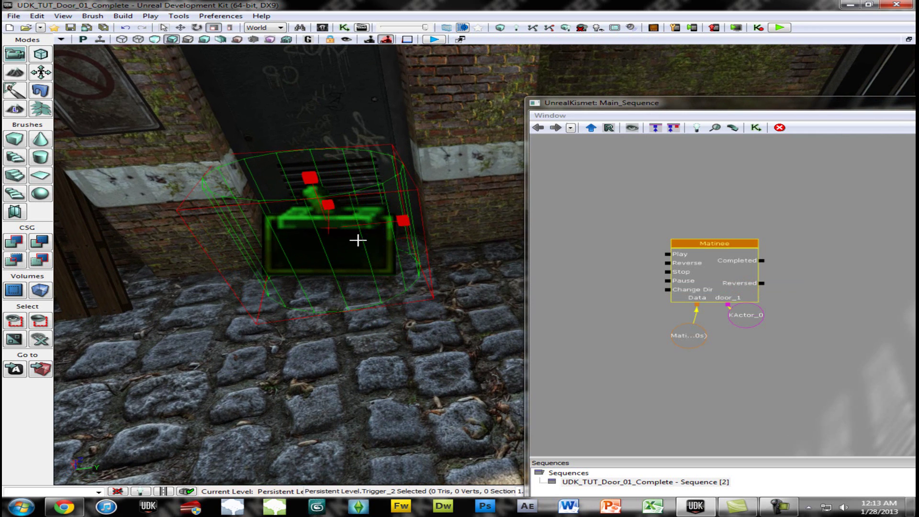
drag(374, 225, 374, 225)
right_drag(280, 234, 308, 244)
drag(309, 244, 289, 239)
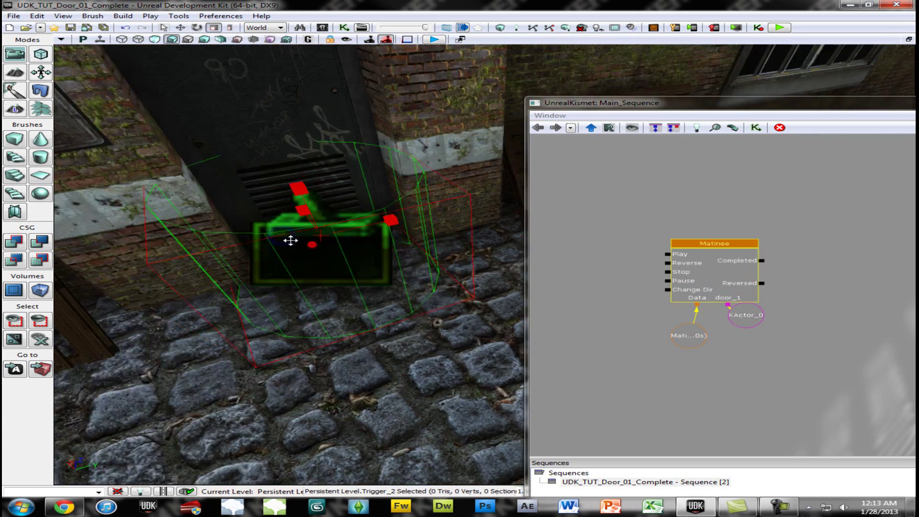
right_drag(289, 239, 354, 248)
key(space)
drag(354, 248, 303, 238)
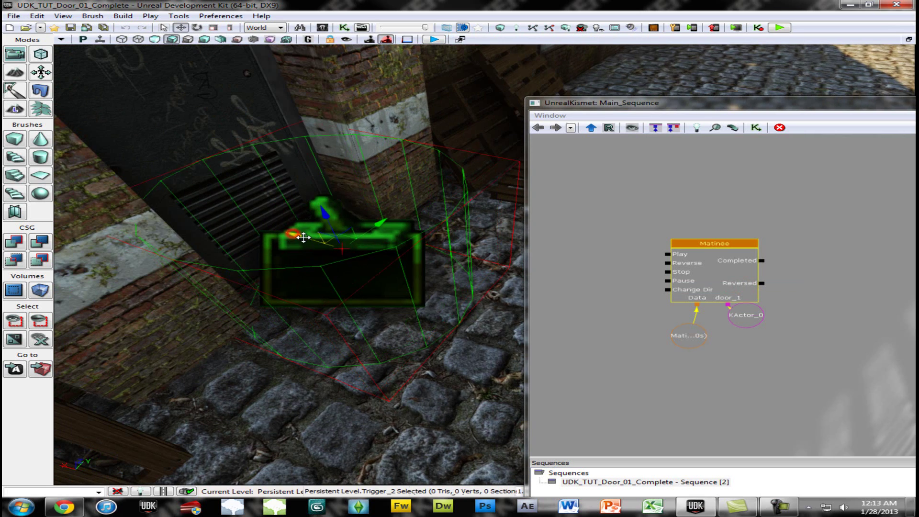
drag(374, 225, 385, 218)
mouse_move(431, 228)
right_down()
mouse_move(335, 229)
mouse_move(428, 232)
right_up()
Add a Touch event using Trigger_2 to the Kismet sequence and place it beside the Matinee node.
drag(653, 105, 523, 72)
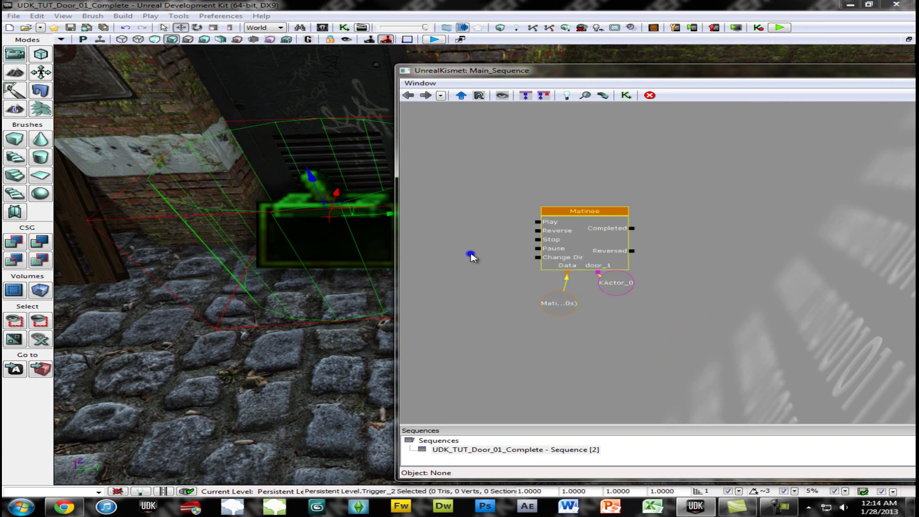
right_click(470, 256)
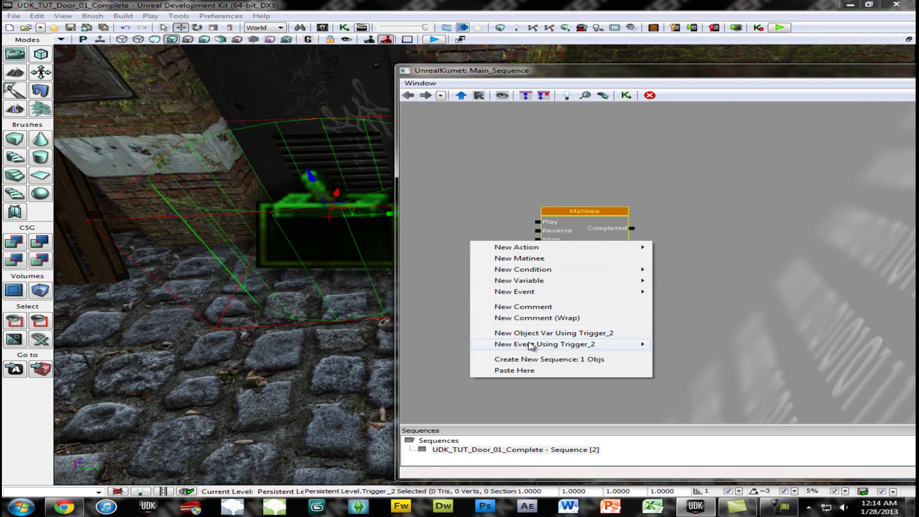
mouse_move(532, 345)
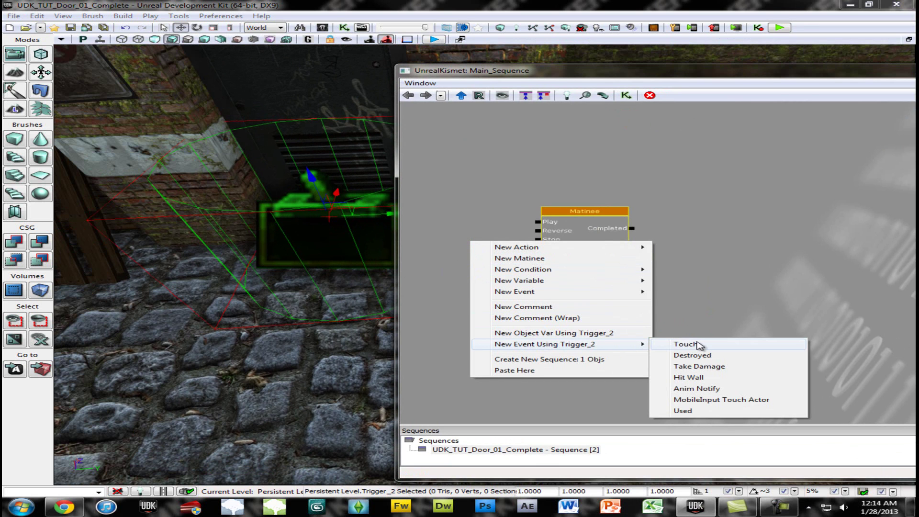
click(701, 344)
drag(560, 243, 512, 182)
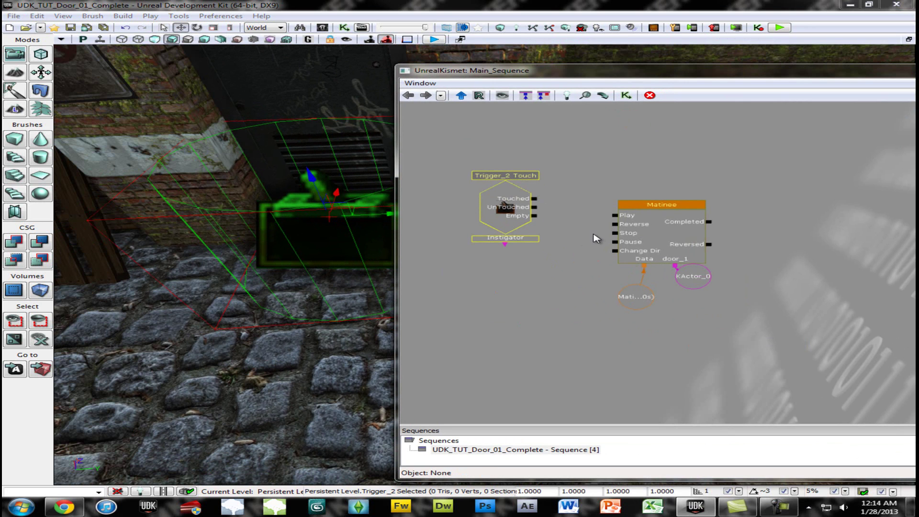
Add a Used event using Trigger_2 to the Kismet sequence and place it below the Touch event.
drag(493, 315, 494, 287)
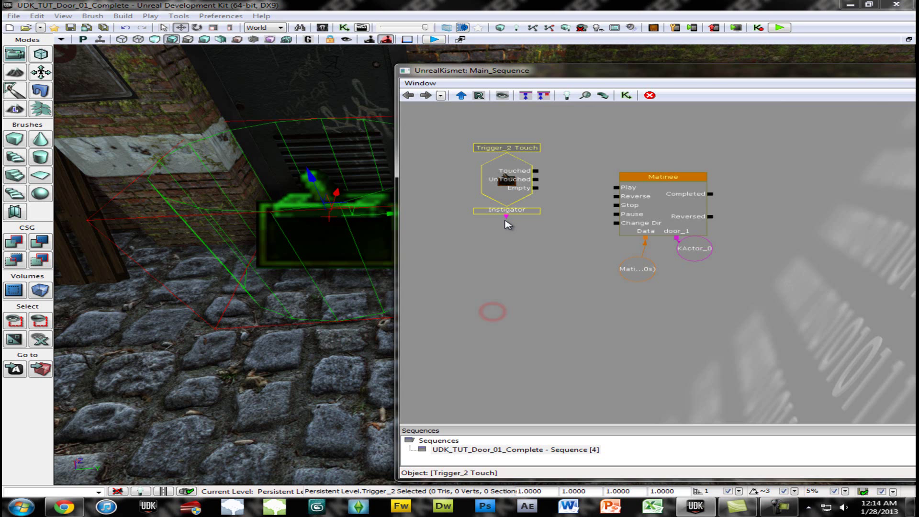
right_click(521, 280)
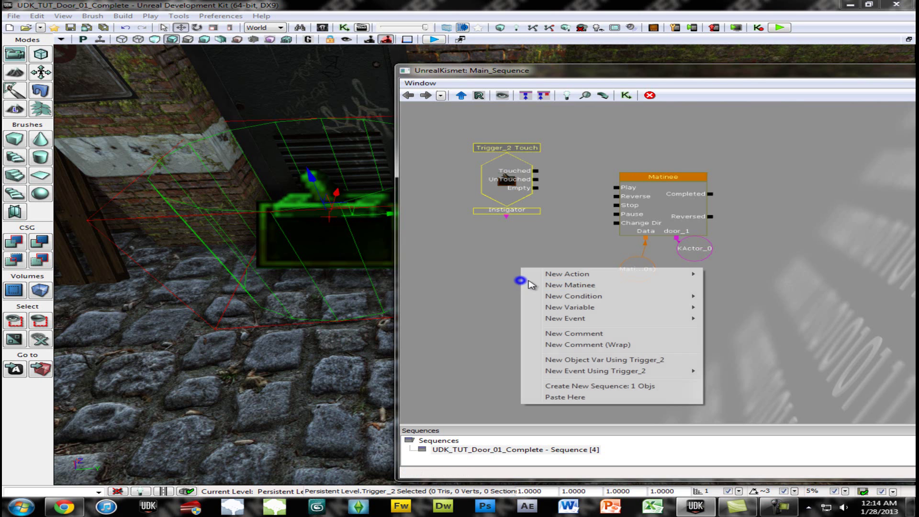
right_click(526, 234)
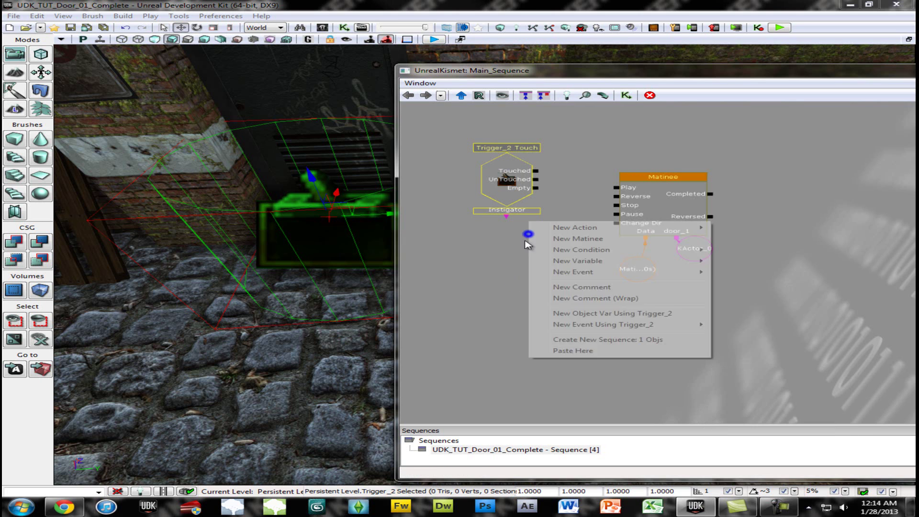
right_click(518, 246)
mouse_move(572, 342)
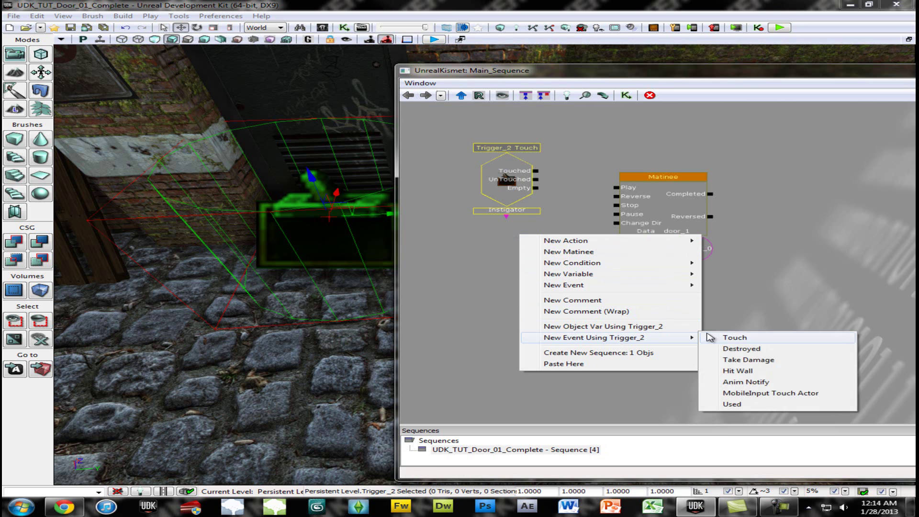
click(756, 406)
click(577, 275)
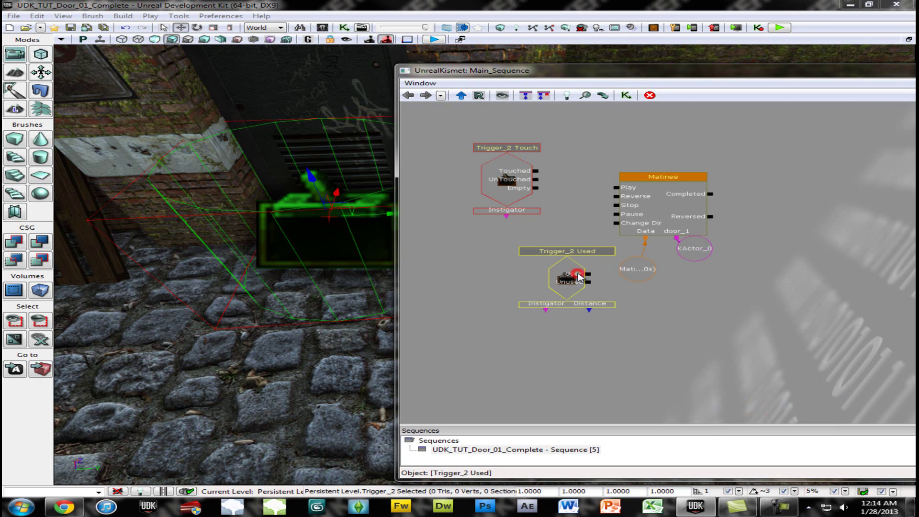
drag(579, 273, 519, 257)
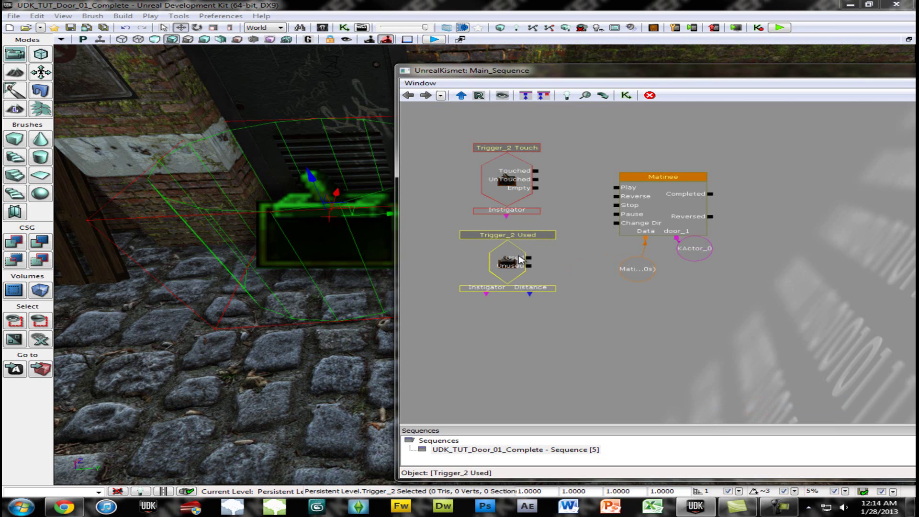
Connect the Used output of the Trigger_2 Used event to the Matinee node's Play input.
click(459, 256)
click(514, 270)
click(421, 237)
drag(528, 259, 586, 245)
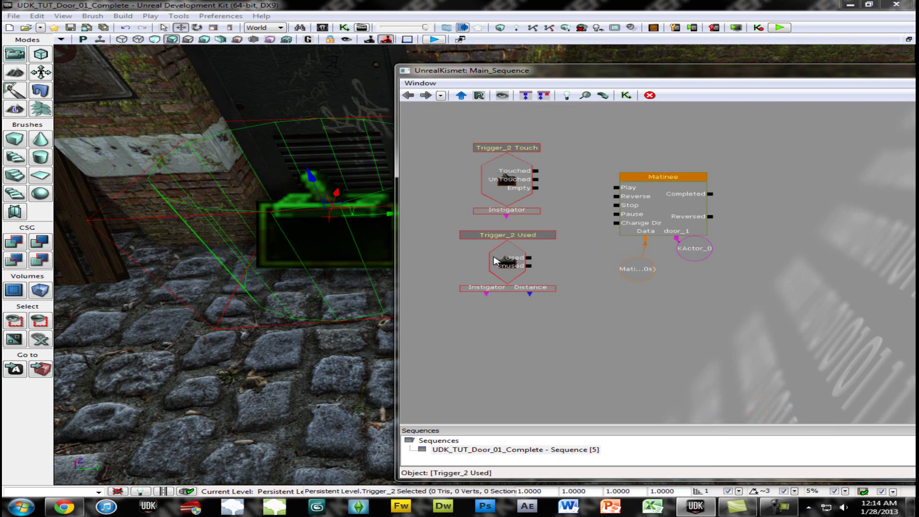
click(507, 246)
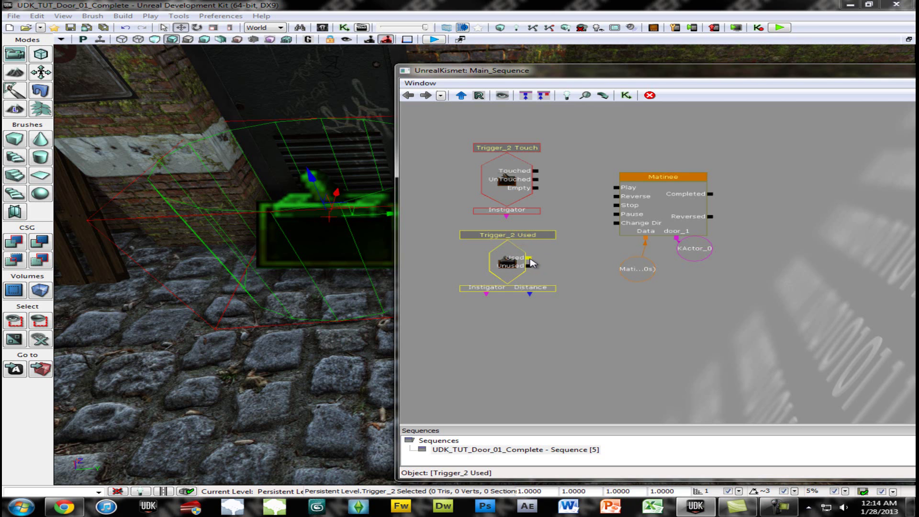
drag(530, 262, 616, 187)
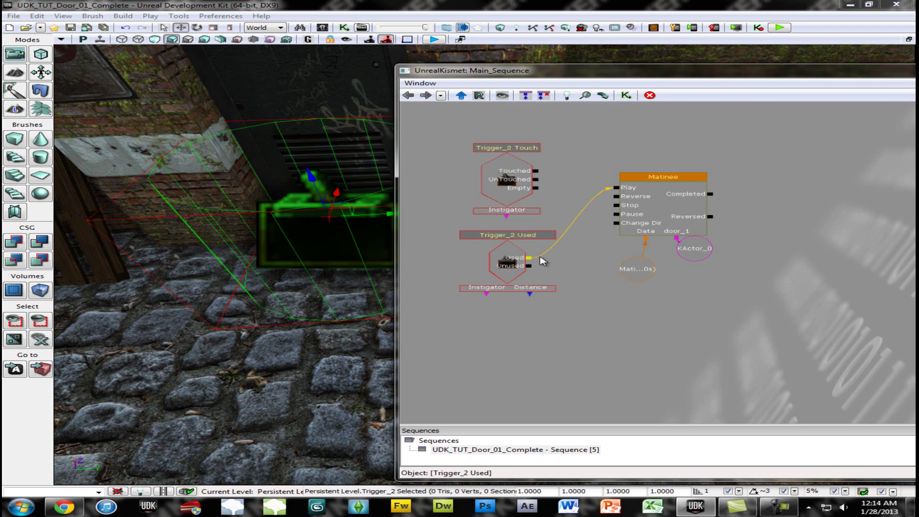
alt+click(533, 258)
drag(529, 258, 615, 187)
Move the Trigger_2 Touch event up to leave more space above the Trigger_2 Used event.
drag(592, 148, 579, 215)
click(437, 229)
ctrl+drag(521, 229, 521, 202)
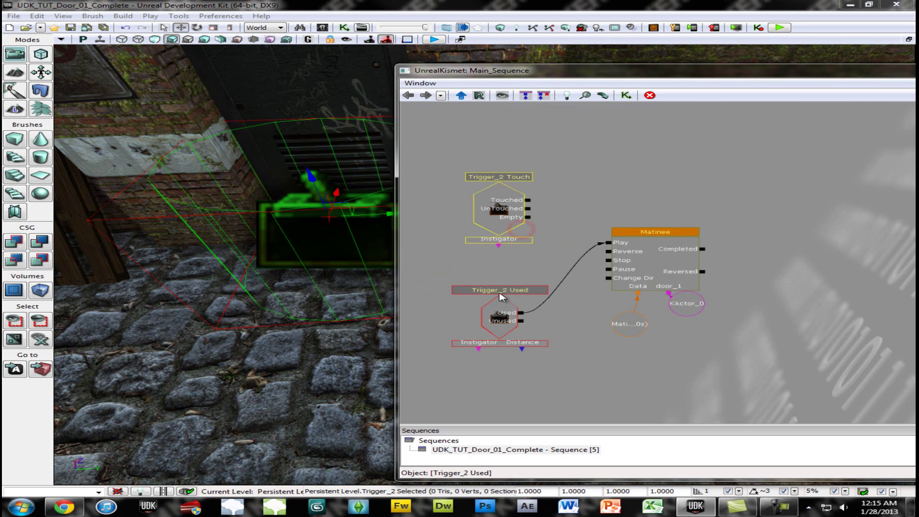
click(501, 302)
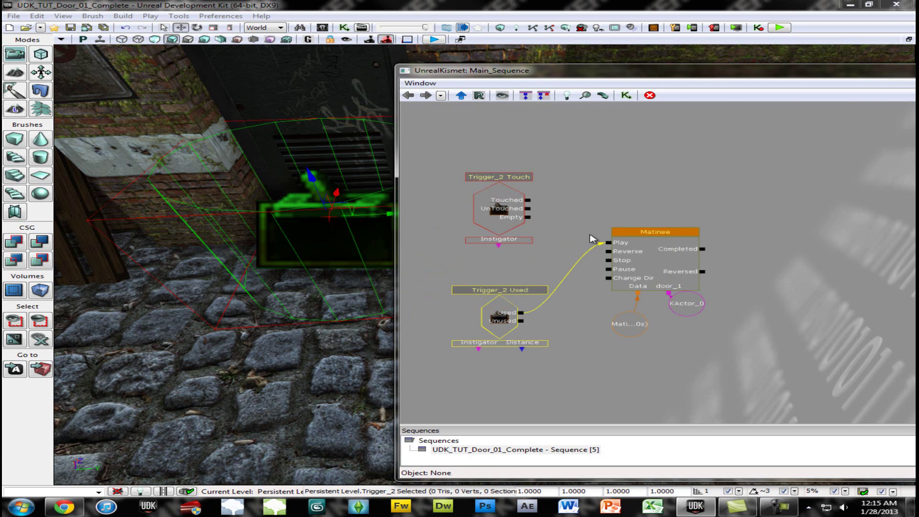
click(556, 182)
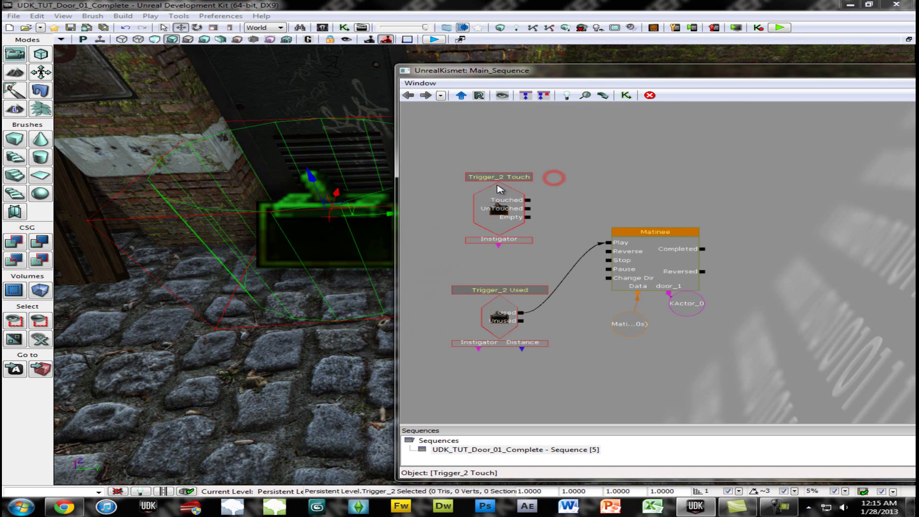
click(498, 180)
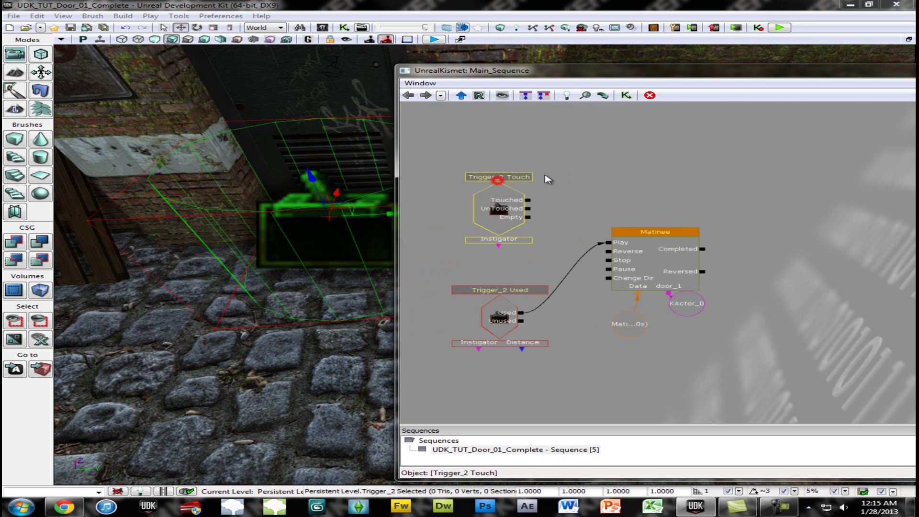
Add a Play Announcement action above the Matinee node and connect the Touch event's Touched output to its In input.
drag(562, 174, 533, 188)
right_click(533, 189)
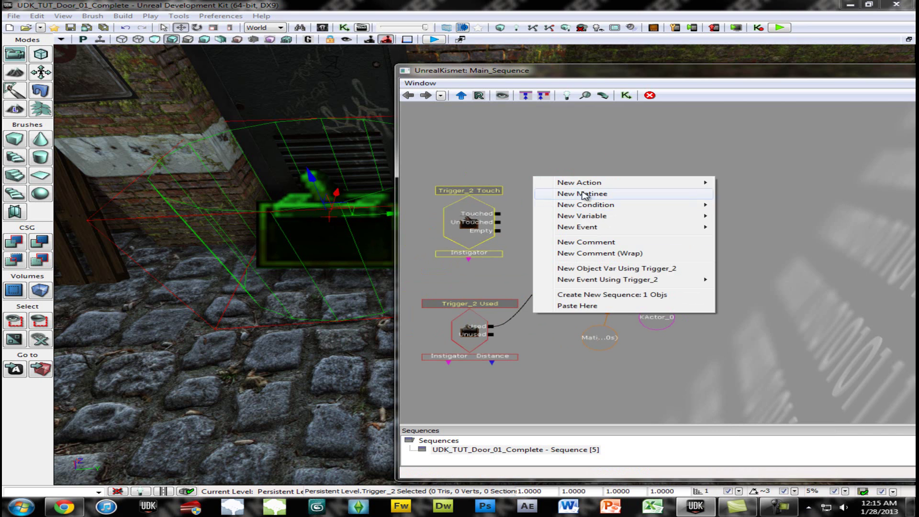
click(559, 164)
right_click(560, 164)
mouse_move(621, 162)
mouse_move(809, 491)
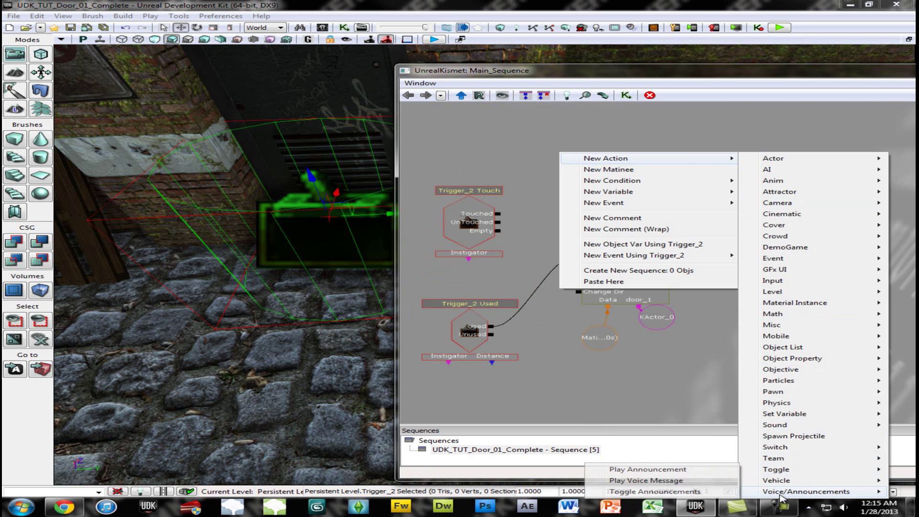
click(654, 474)
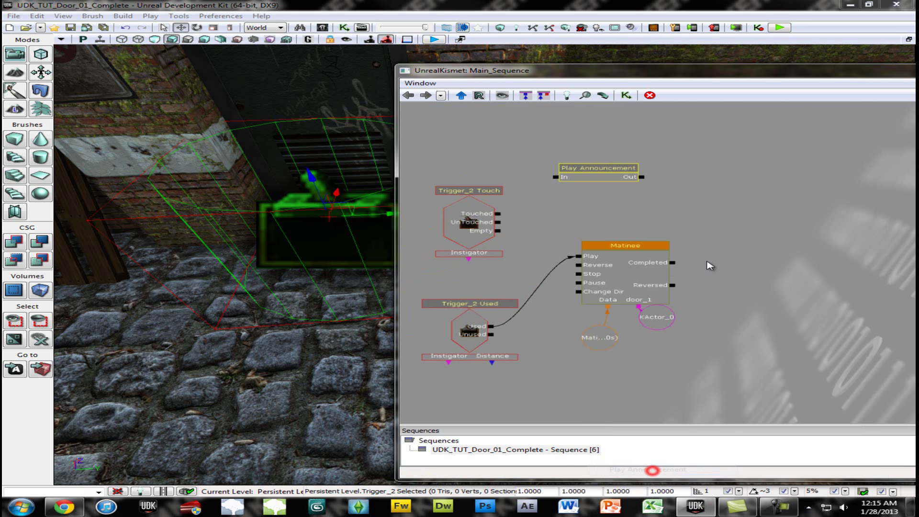
drag(710, 265, 756, 294)
drag(543, 247, 601, 205)
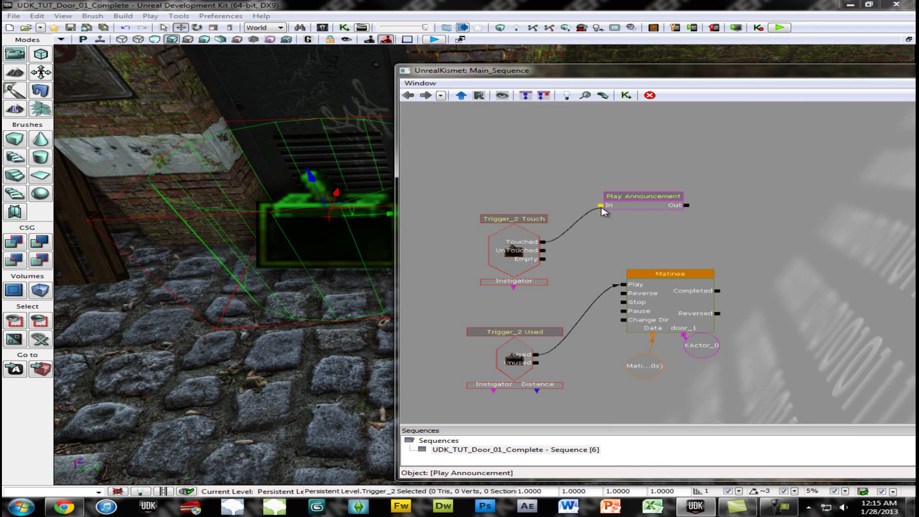
Set the Announcement Text of the Play Announcement action to Press "E" to interact.
click(646, 203)
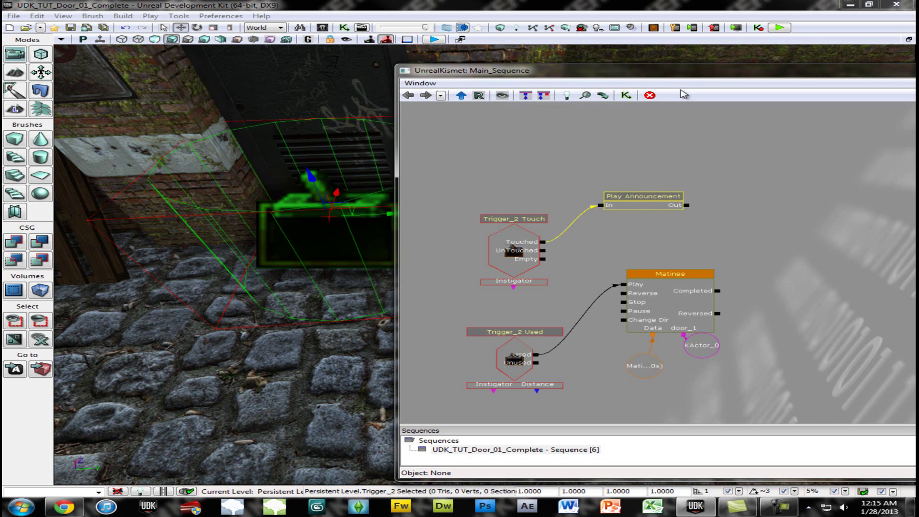
drag(694, 76, 314, 66)
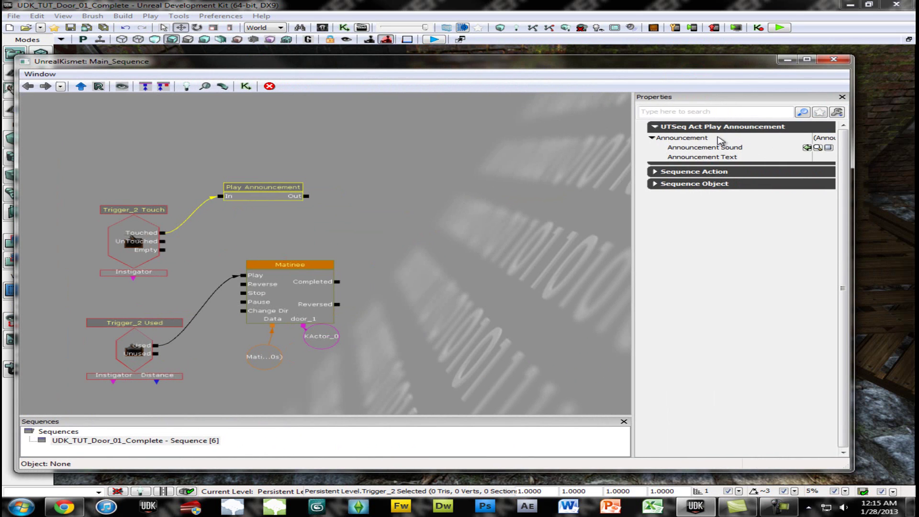
drag(718, 99, 697, 157)
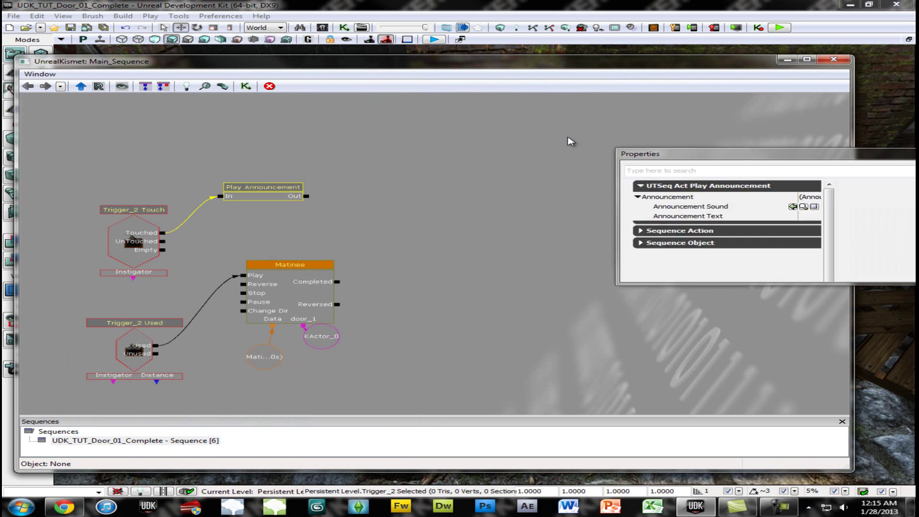
drag(570, 141, 820, 187)
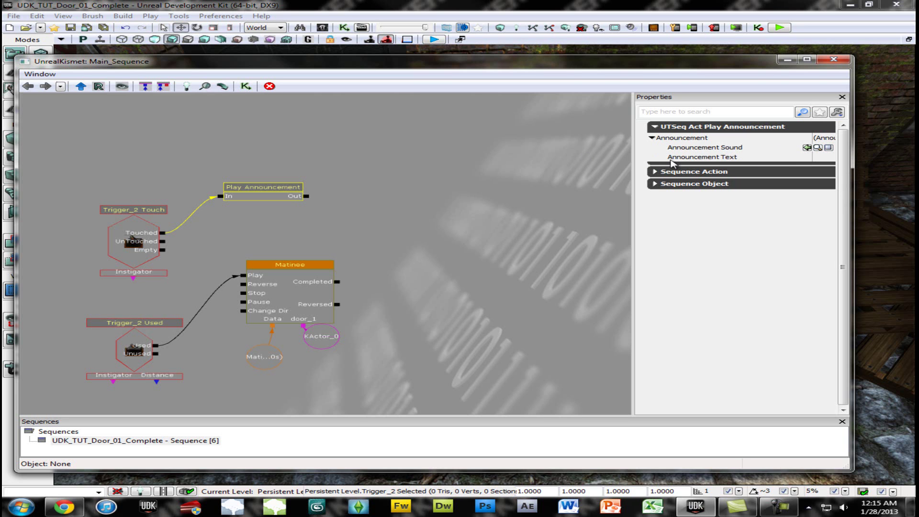
click(823, 157)
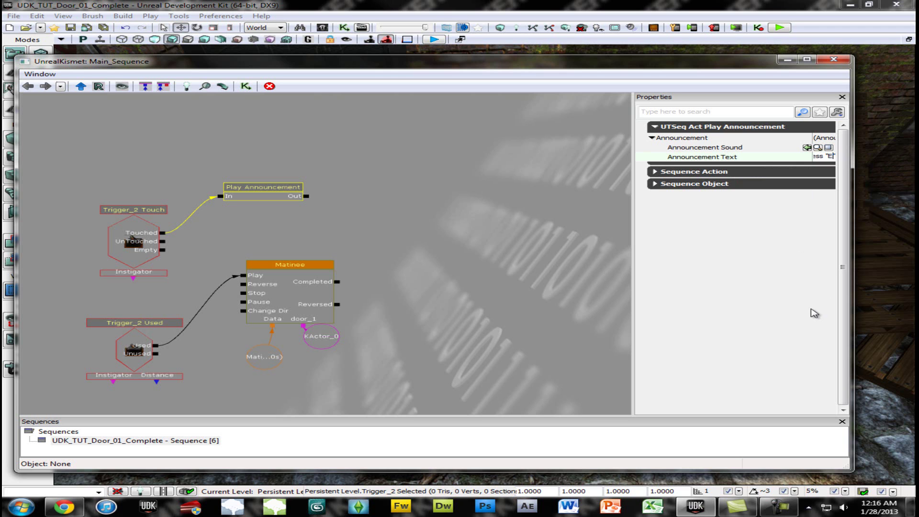
text(o inter)
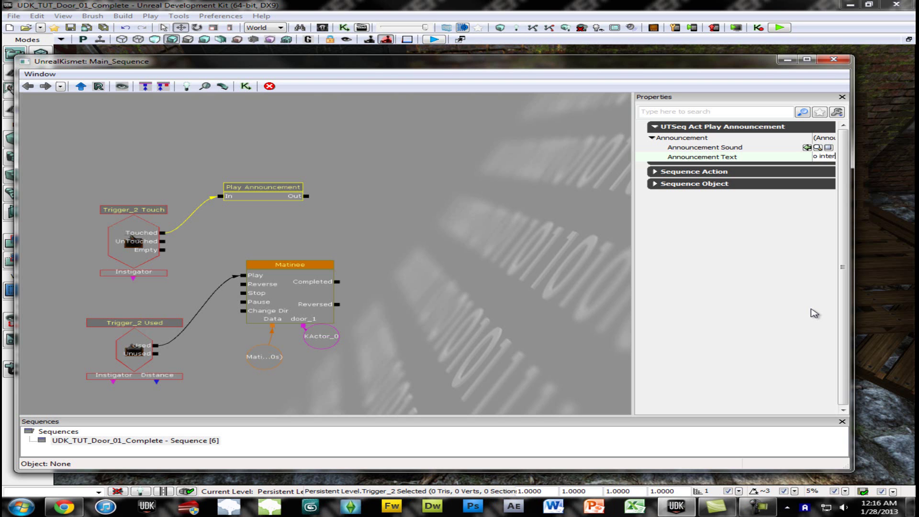
text(a)
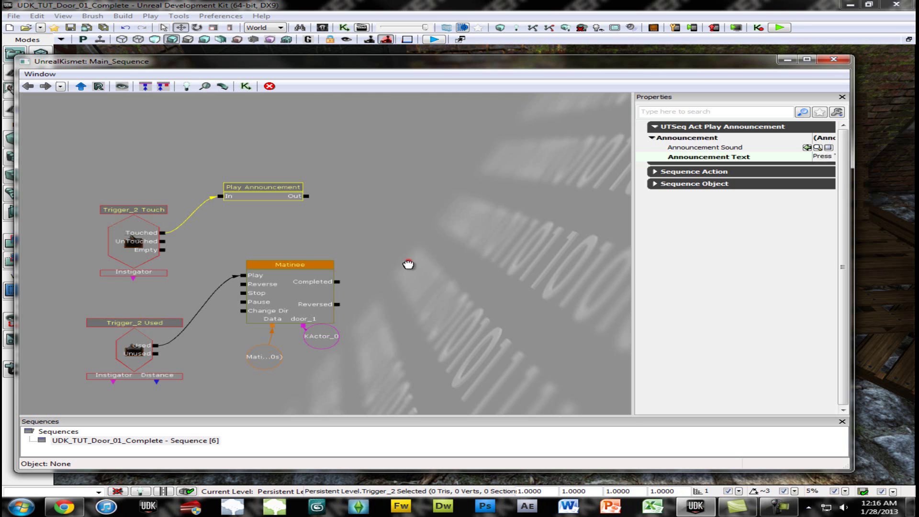
click(408, 262)
Review the Touch event's link to the announcement and the Used event's link to the Matinee node.
drag(285, 213, 427, 160)
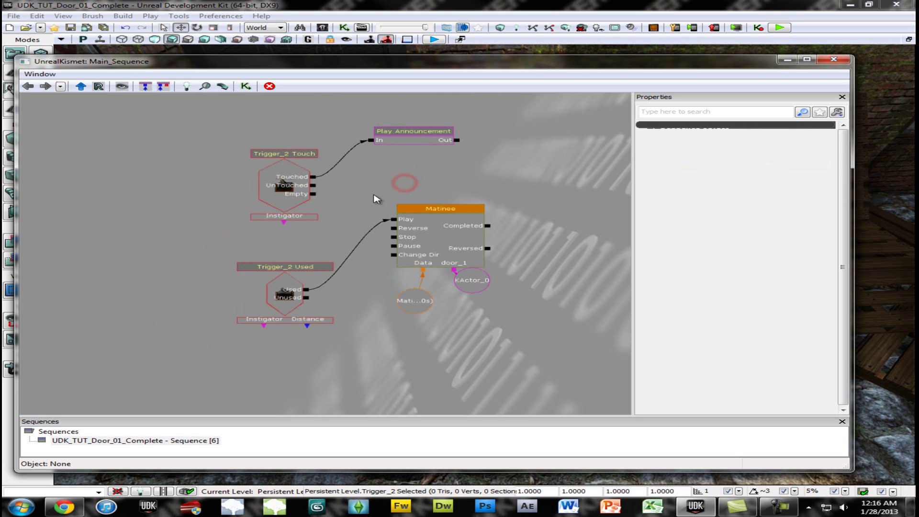
drag(374, 195, 377, 218)
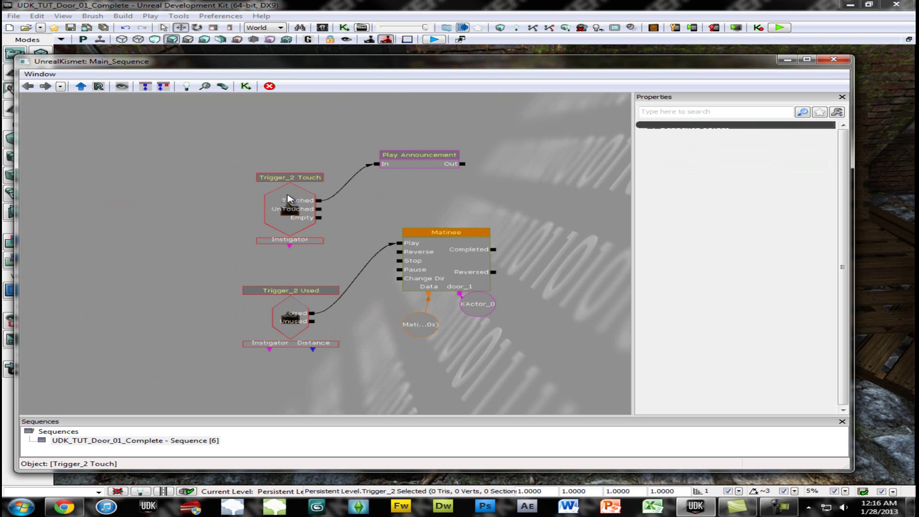
click(432, 156)
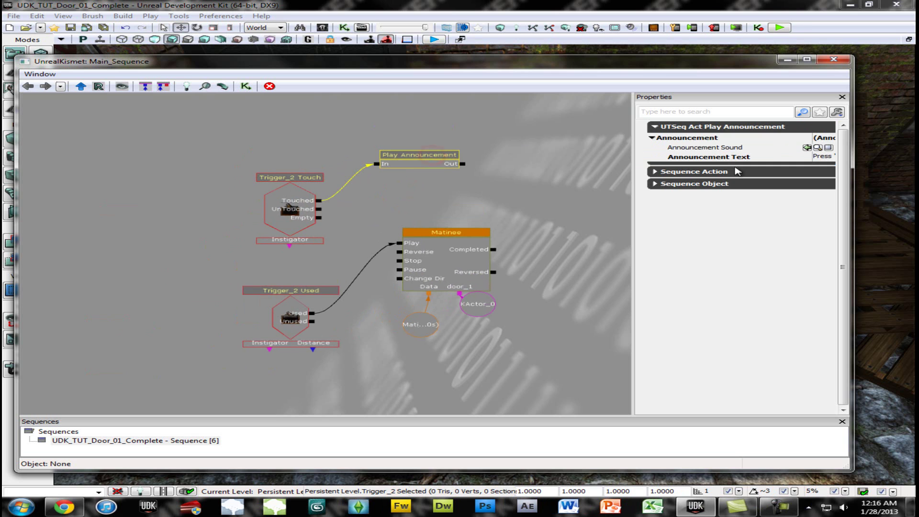
click(585, 154)
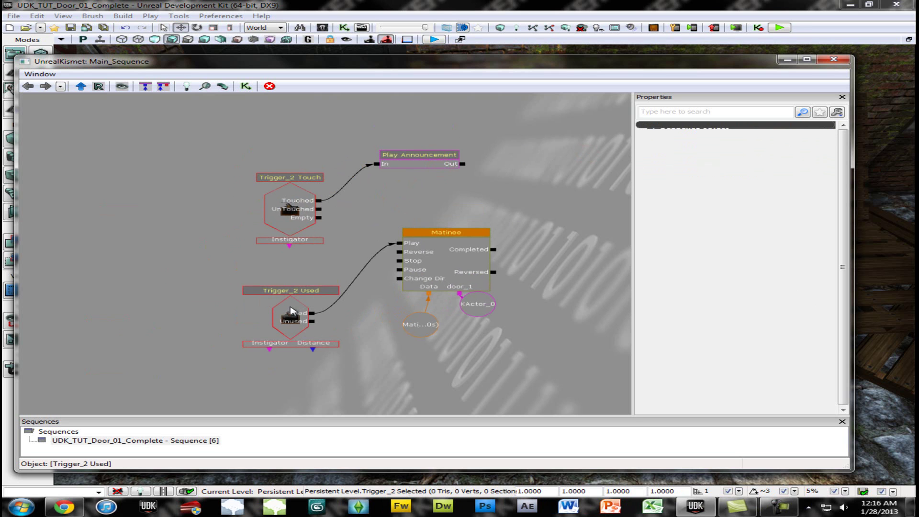
click(289, 306)
click(466, 234)
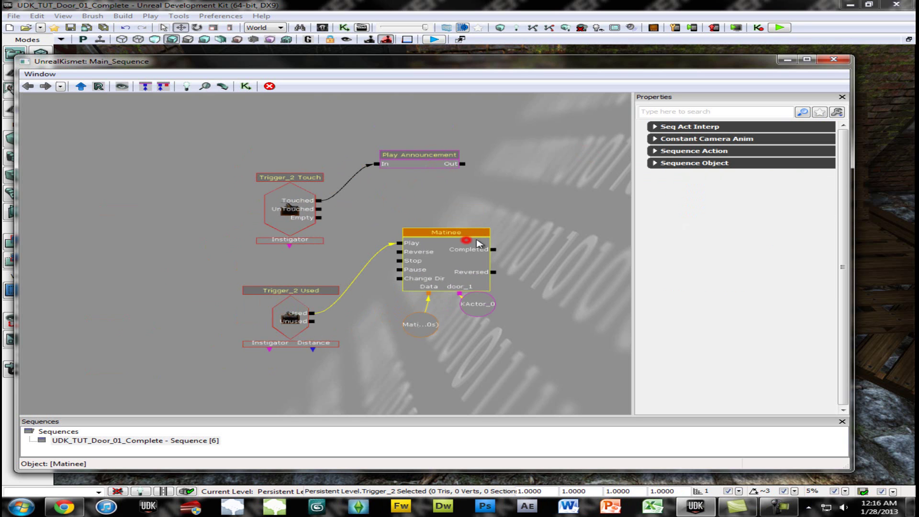
drag(173, 194, 180, 171)
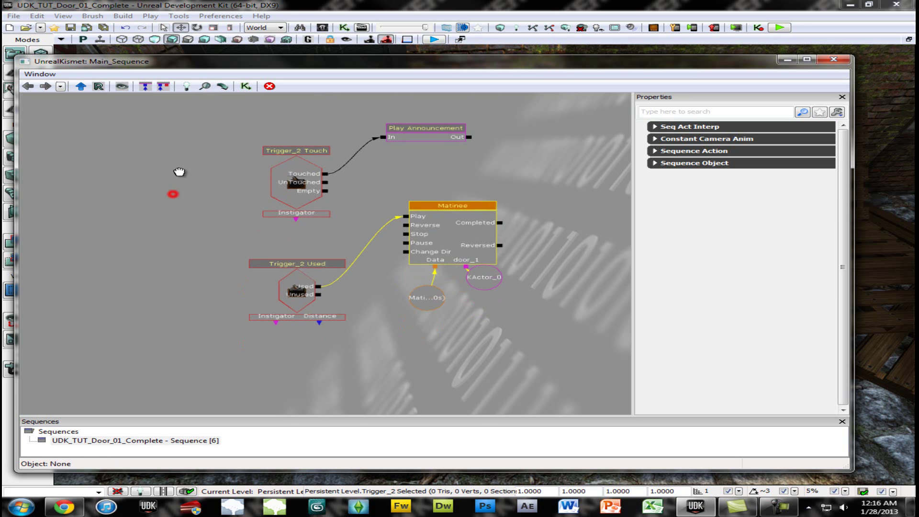
Turn off Aim To Interact for the Trigger_2 Used event and shift the Kismet window slightly aside.
click(295, 268)
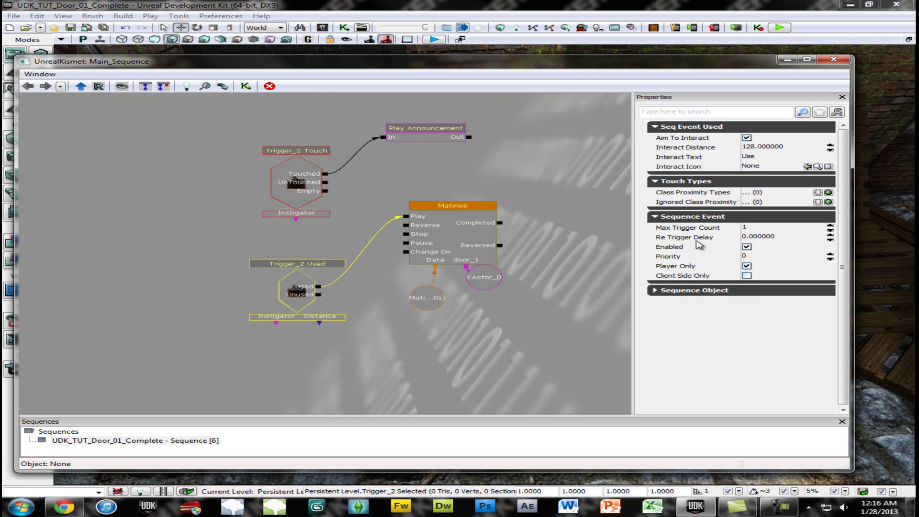
click(654, 128)
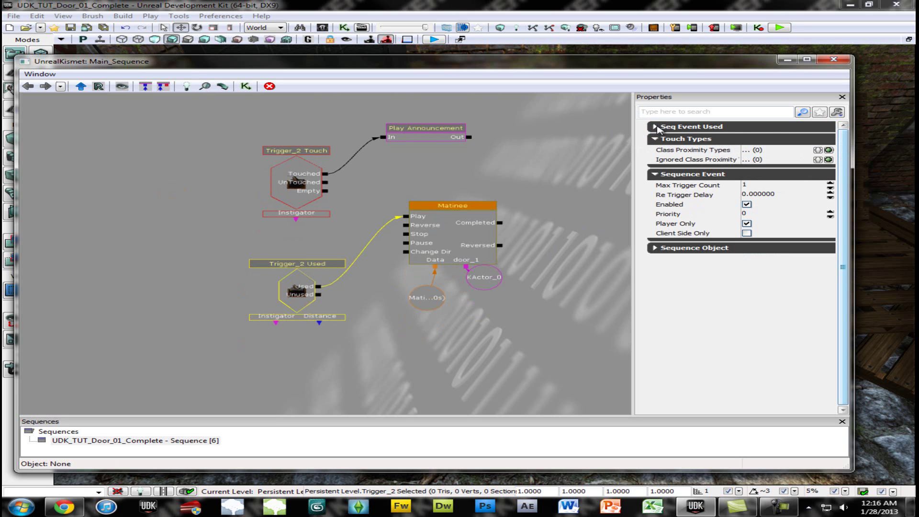
click(655, 127)
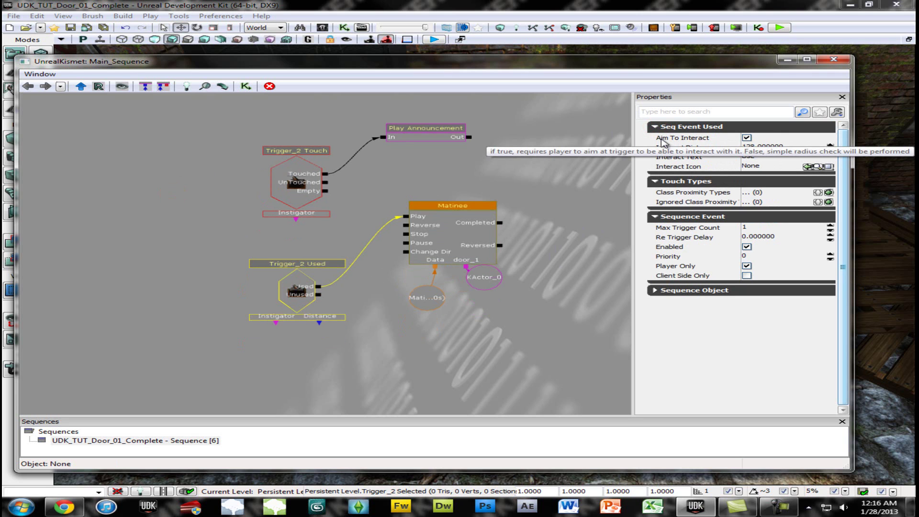
click(746, 138)
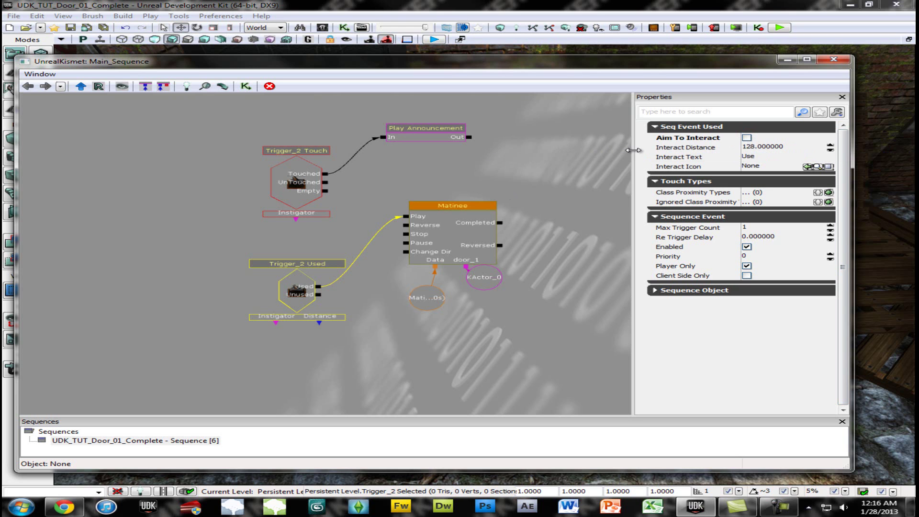
drag(555, 61, 599, 60)
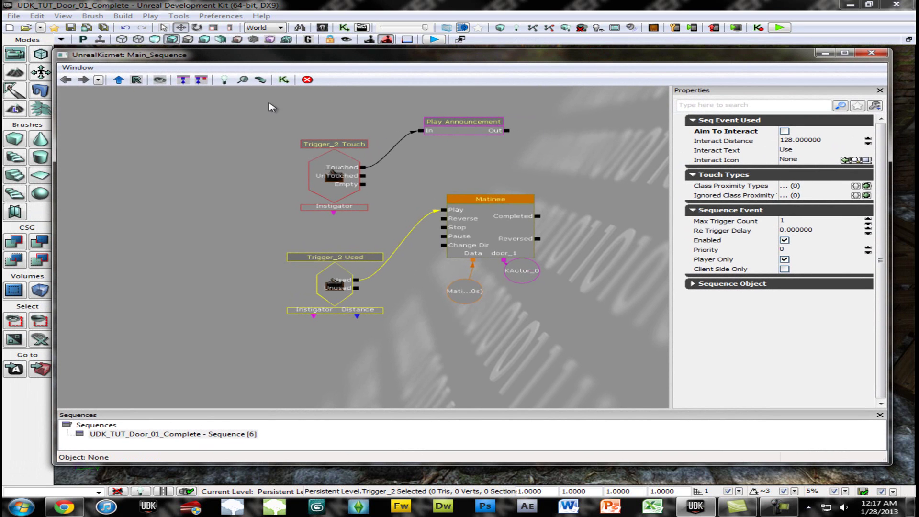
Close the Kismet editor and start an in-editor play preview of the level.
drag(268, 99, 284, 119)
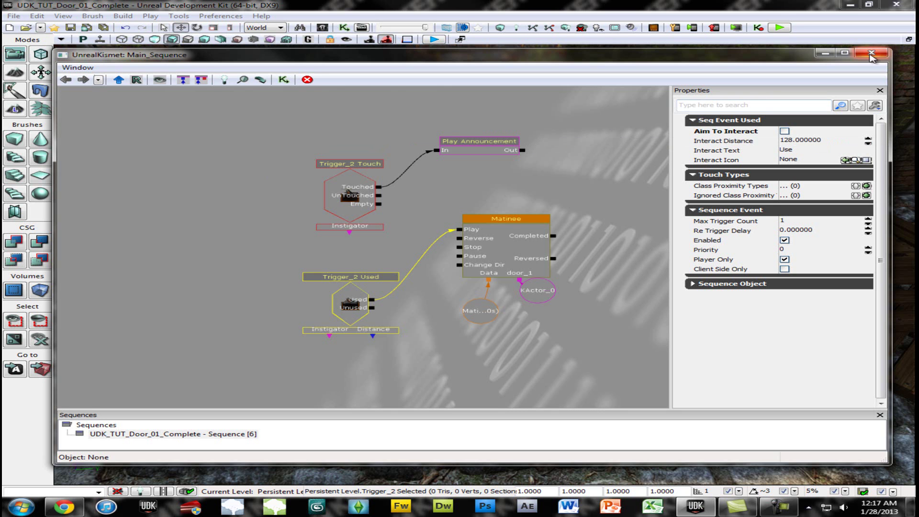
click(845, 52)
click(869, 54)
click(788, 27)
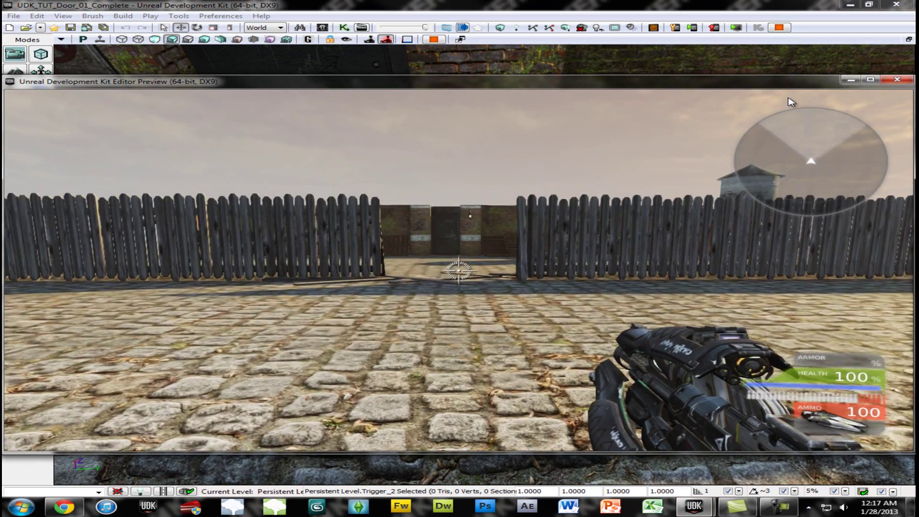
Walk through the fence gap up to the closed door, use its trigger to open it, and pass through the doorway.
key(w)
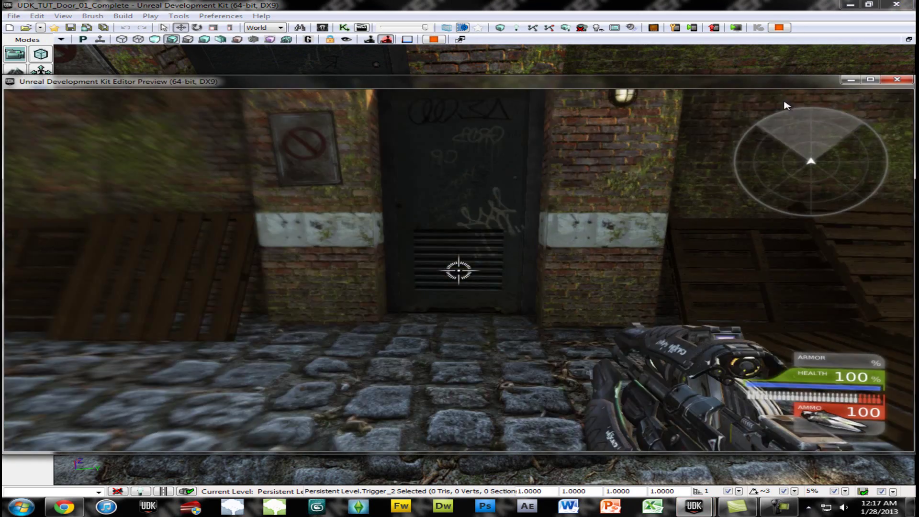
key(w)
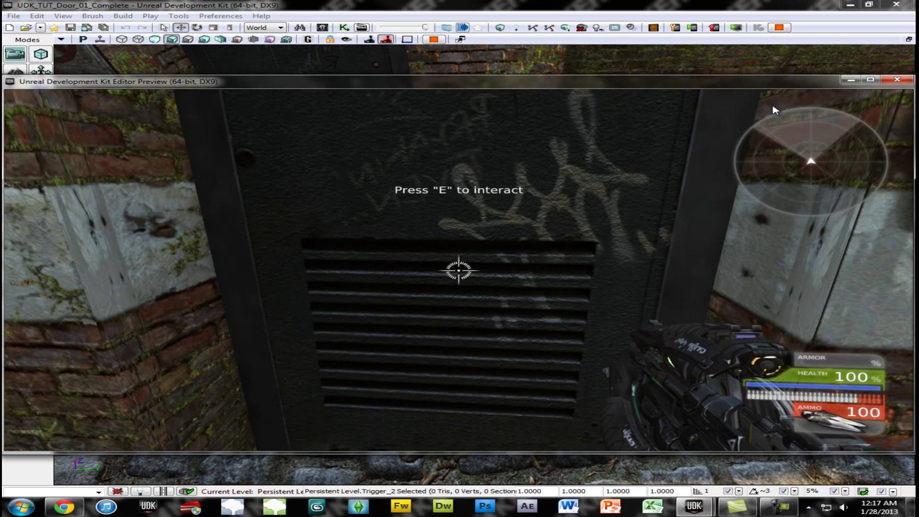
key(e)
key(w)
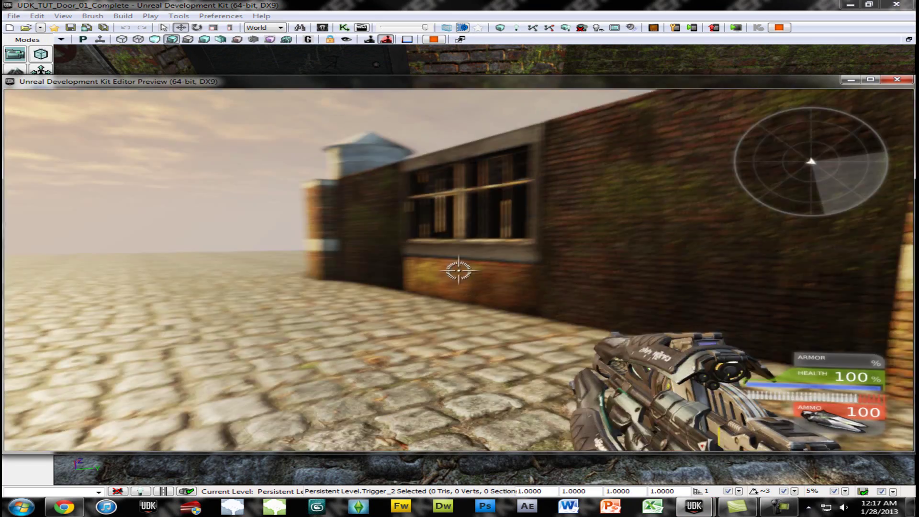
Inspect the opened door from the far side, walk back through, and examine it from the front.
key(w)
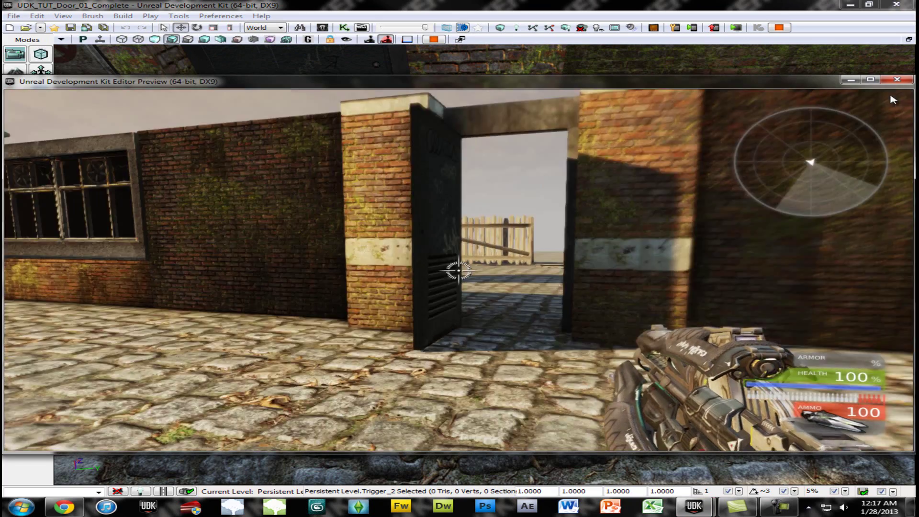
key(w)
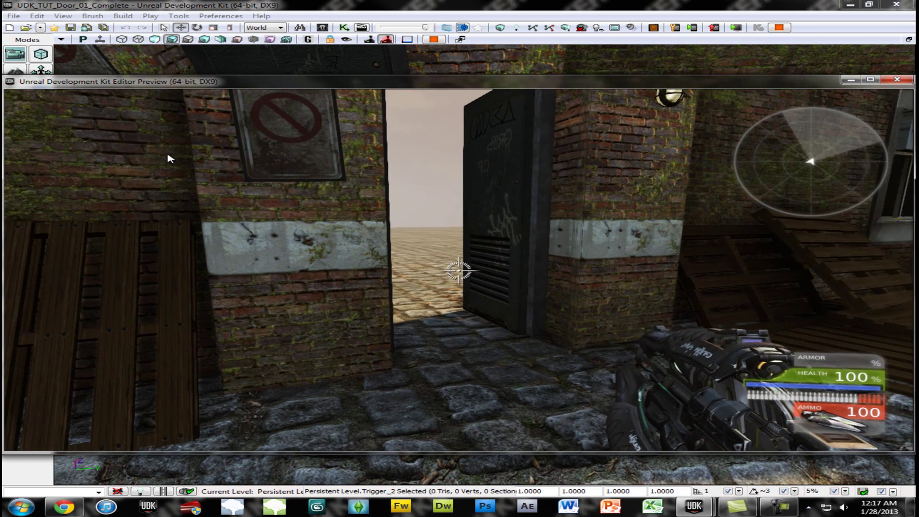
key(a)
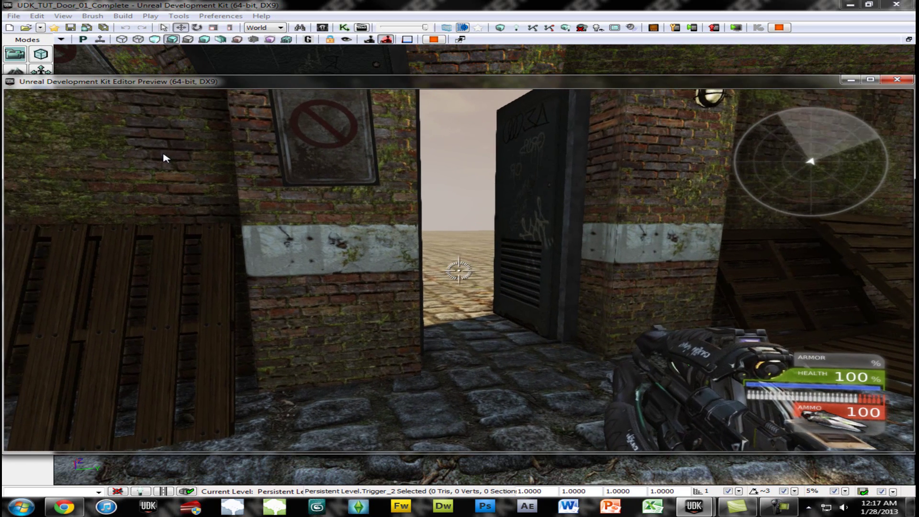
key(a)
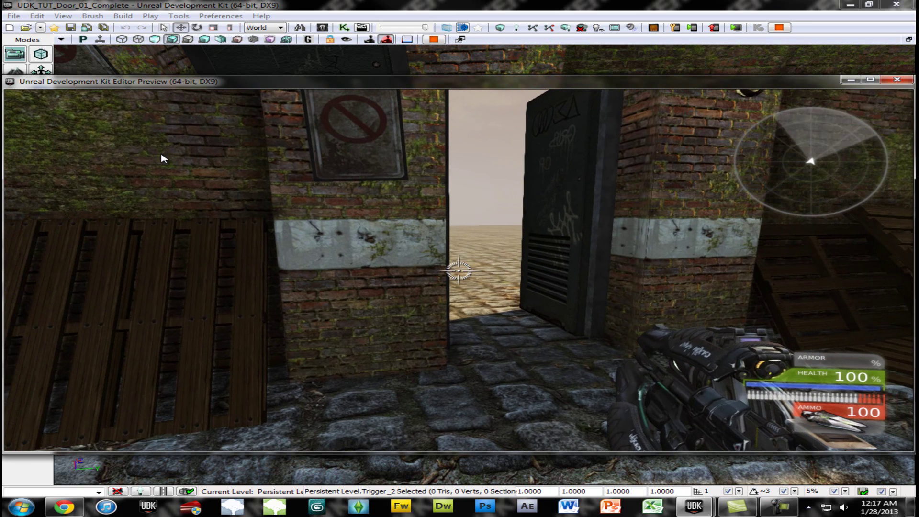
key(s)
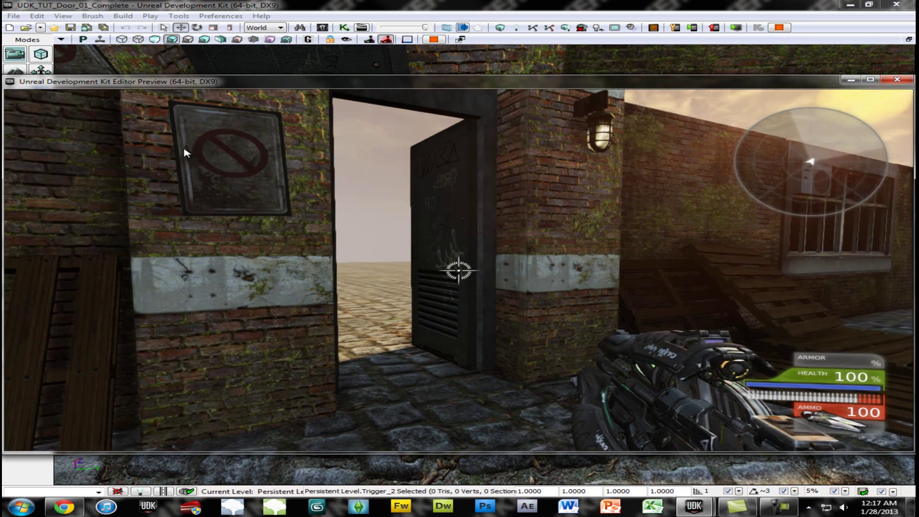
key(a)
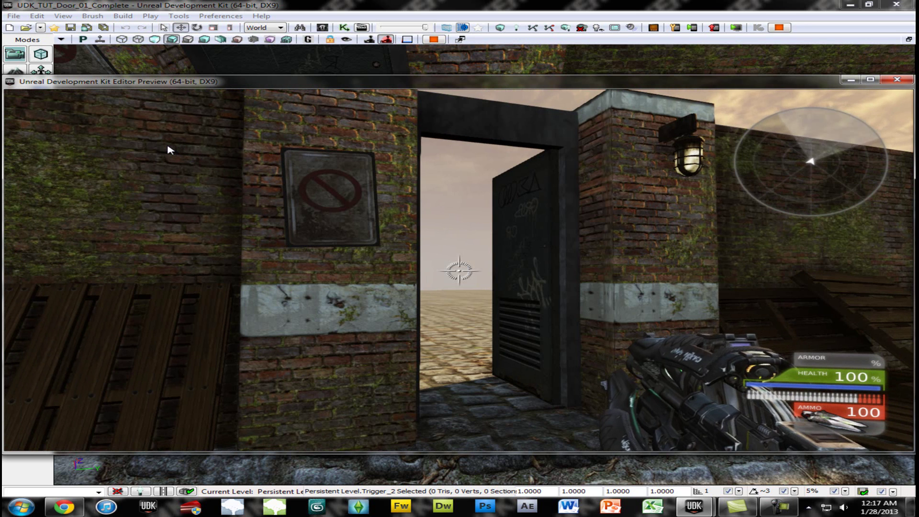